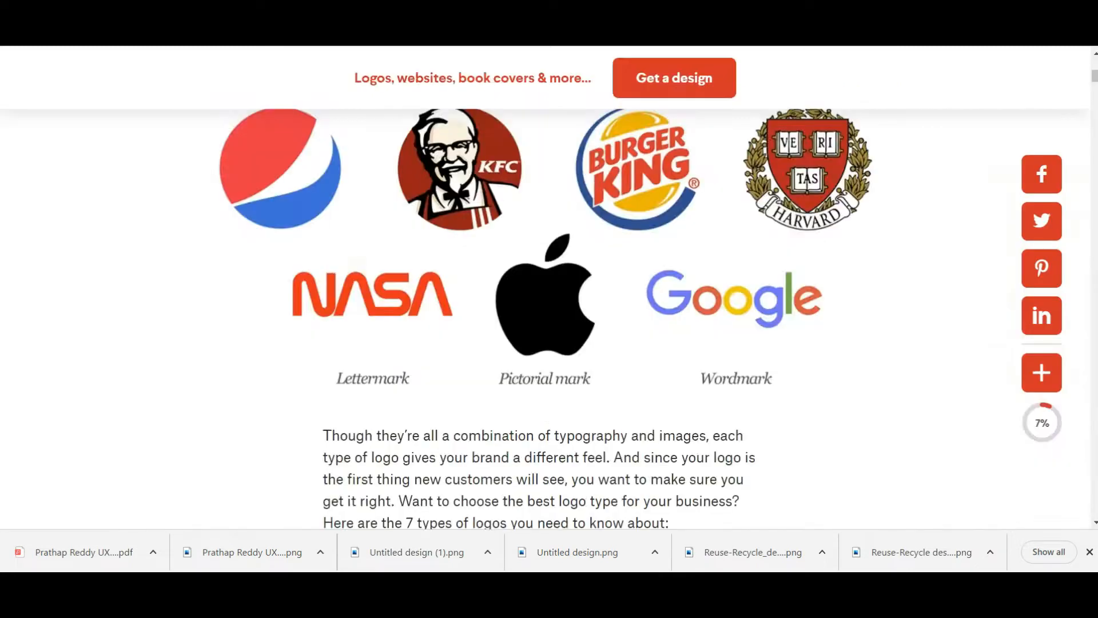
Examine the examples of the seven logo types at the start of the article.
{"action": "scroll", "coordinate": [536, 266], "scroll_direction": "up", "scroll_amount": 10}
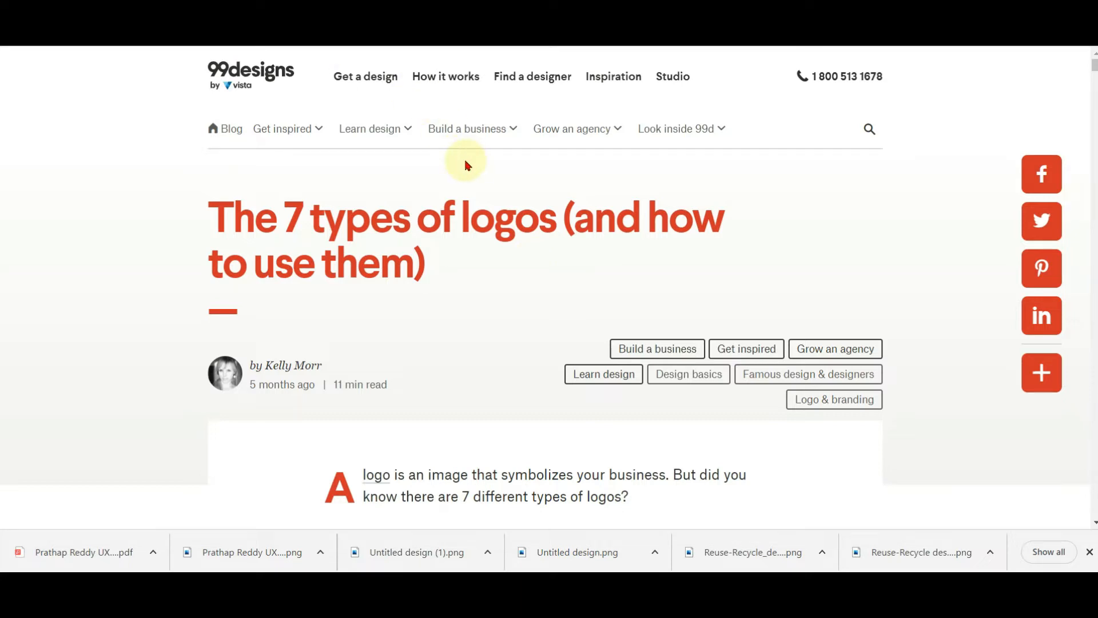
{"action": "scroll", "coordinate": [465, 166], "scroll_direction": "down", "scroll_amount": 6}
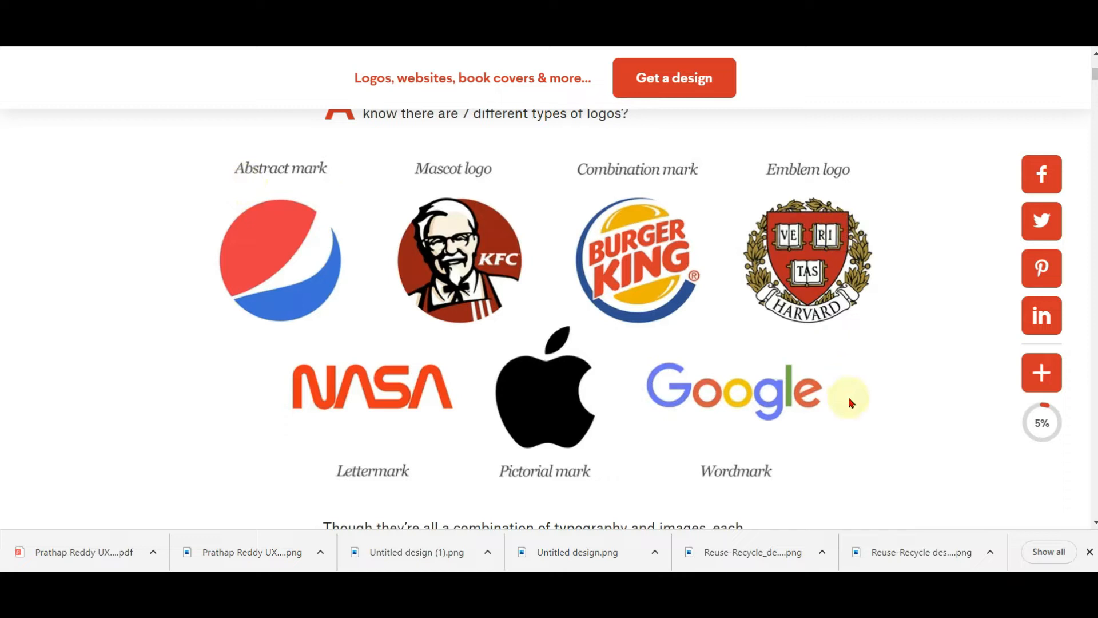
{"action": "left_click_drag", "start_coordinate": [1094, 74], "coordinate": [1095, 74]}
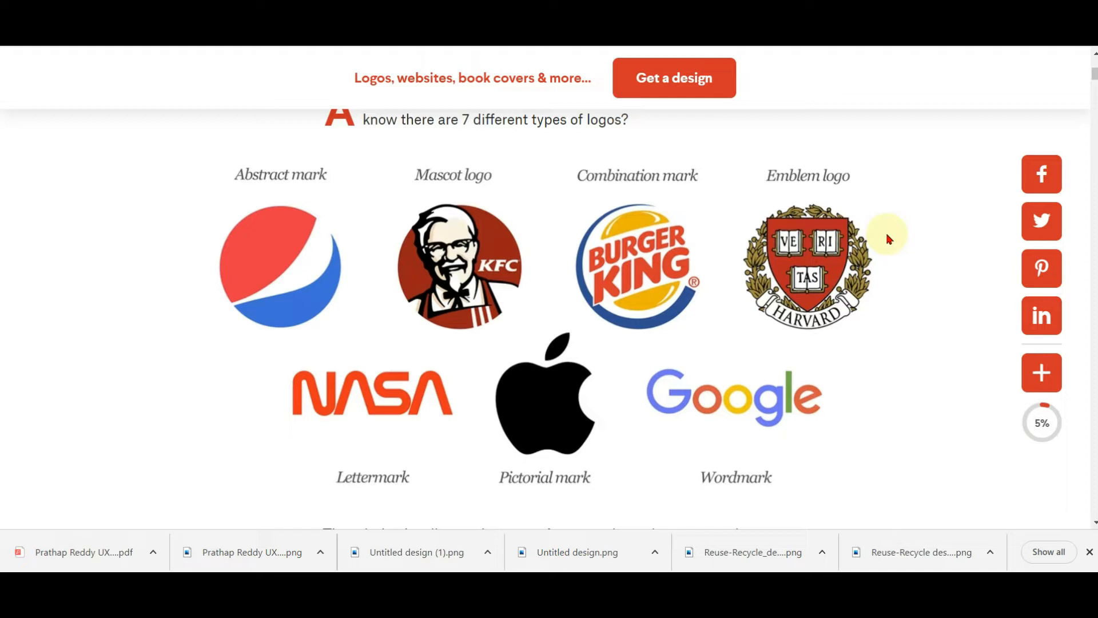
{"action": "scroll", "coordinate": [887, 236], "scroll_direction": "down", "scroll_amount": 2}
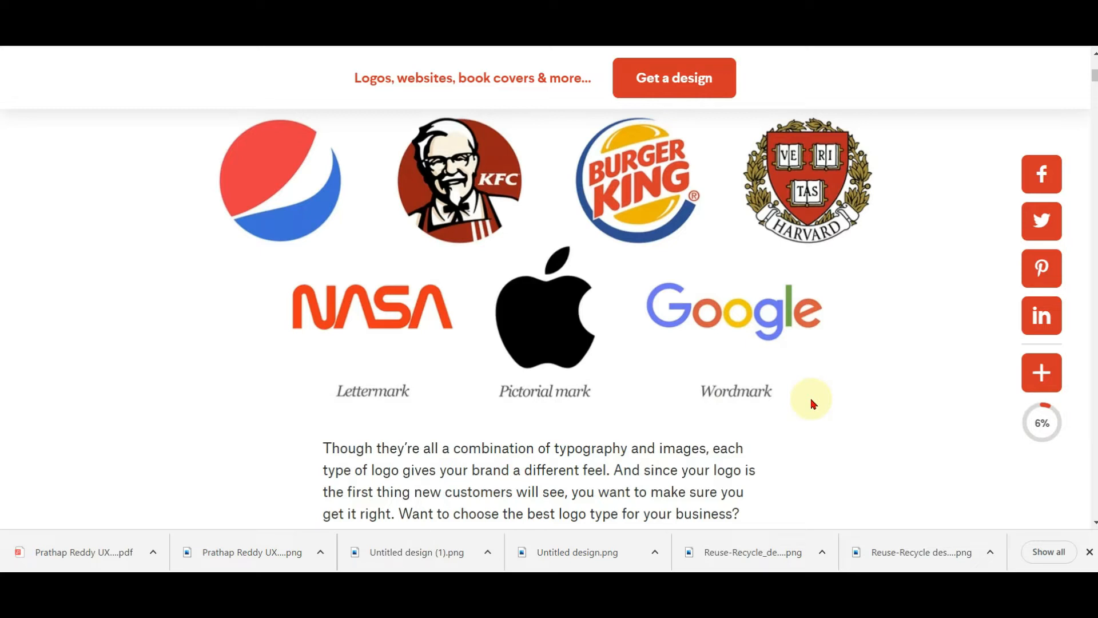
{"action": "scroll", "coordinate": [813, 403], "scroll_direction": "down", "scroll_amount": 1}
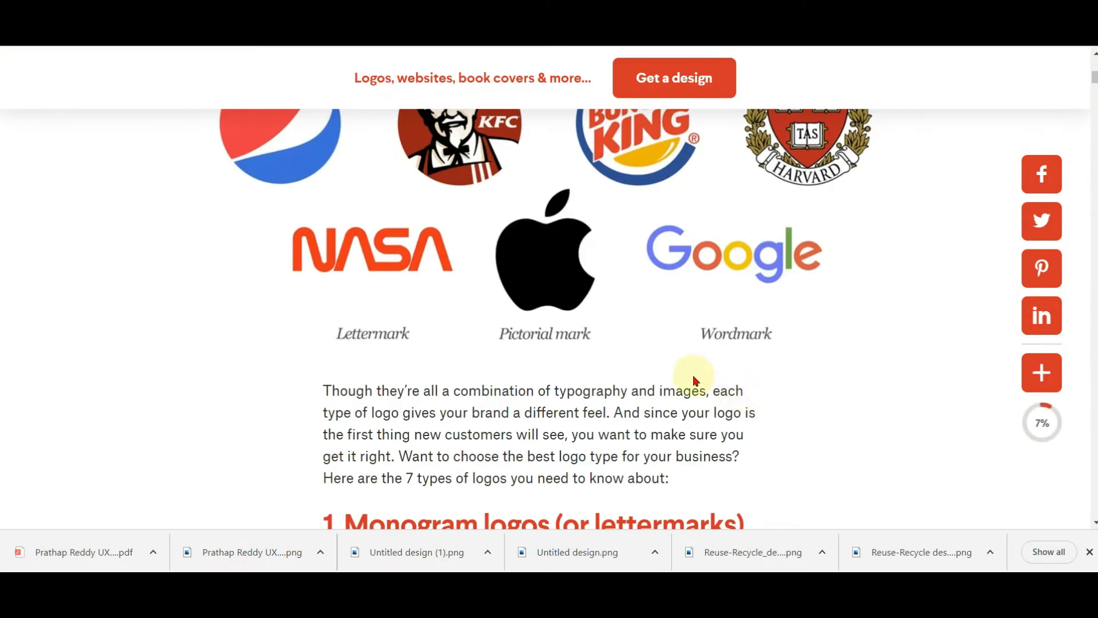
Open canva.com in a new browser tab.
{"action": "key", "text": "ctrl+t"}
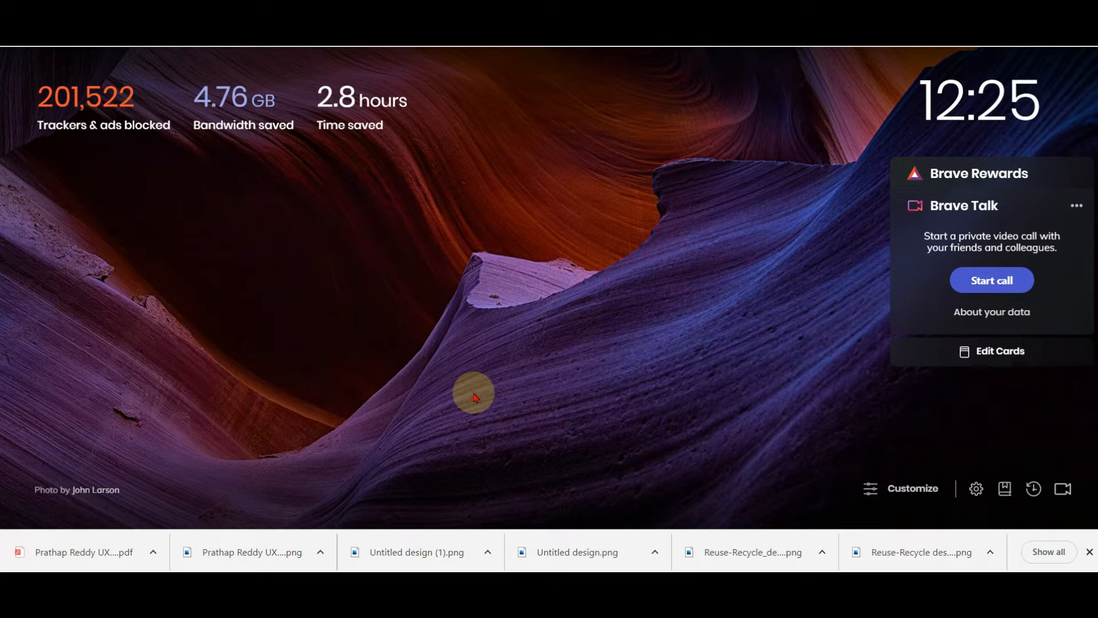
{"action": "left_click", "coordinate": [378, 18]}
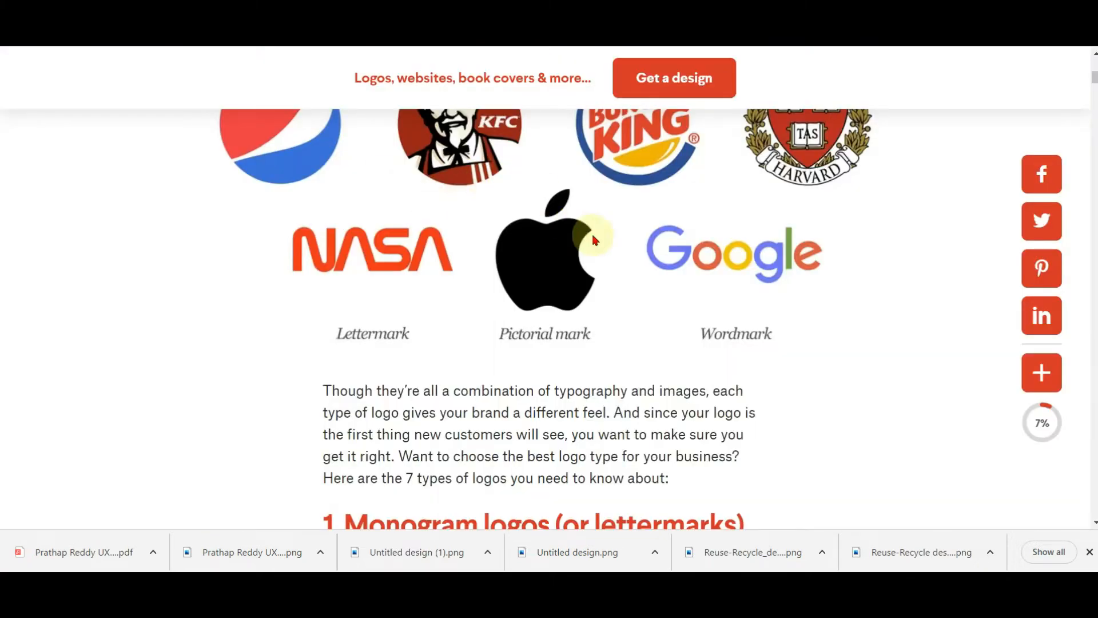
{"action": "scroll", "coordinate": [577, 229], "scroll_direction": "up", "scroll_amount": 5}
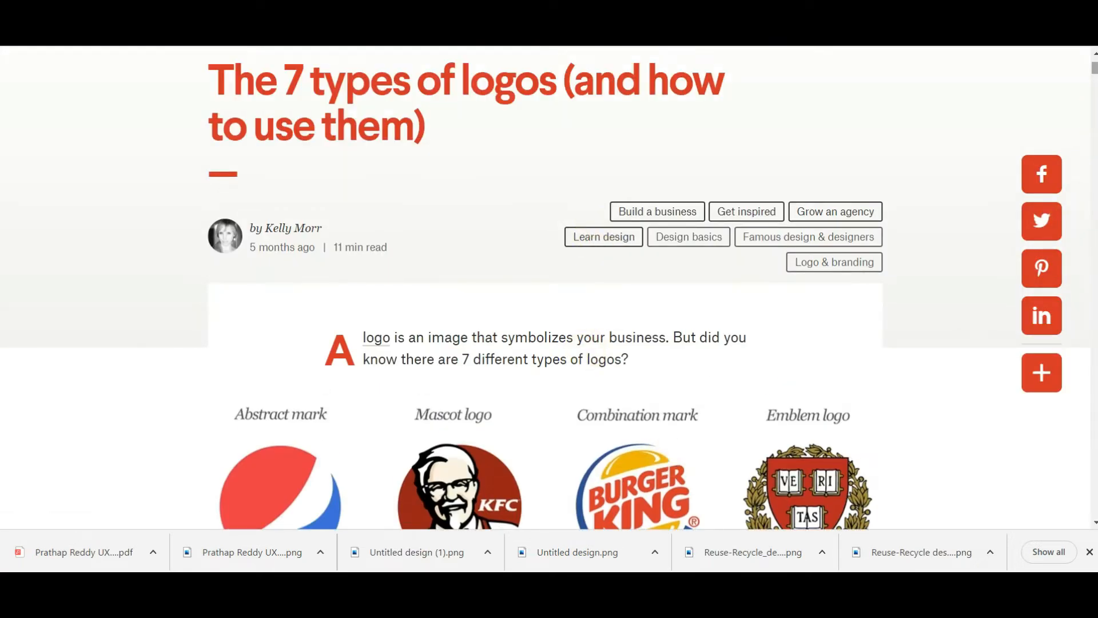
{"action": "scroll", "coordinate": [807, 518], "scroll_direction": "down", "scroll_amount": 3}
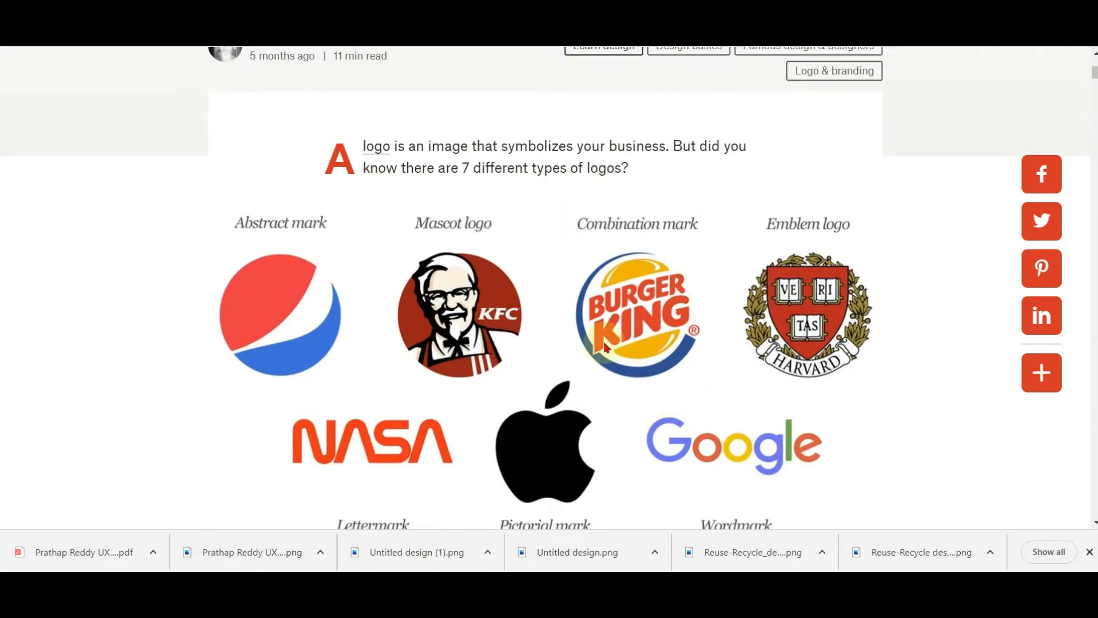
{"action": "left_click", "coordinate": [412, 18]}
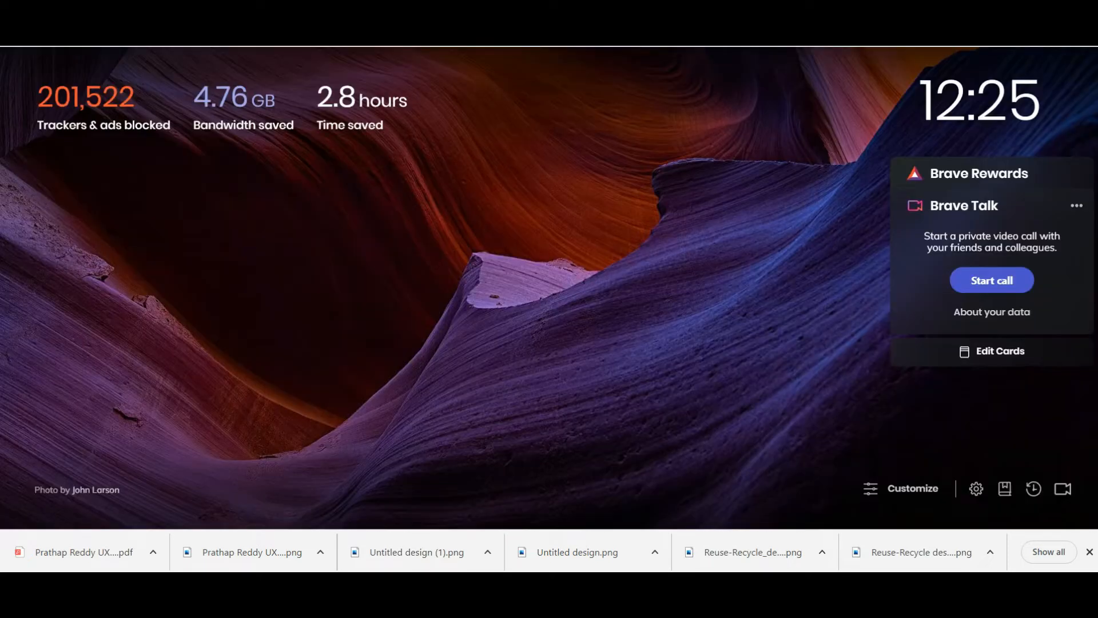
{"action": "type", "text": "CANVA."}
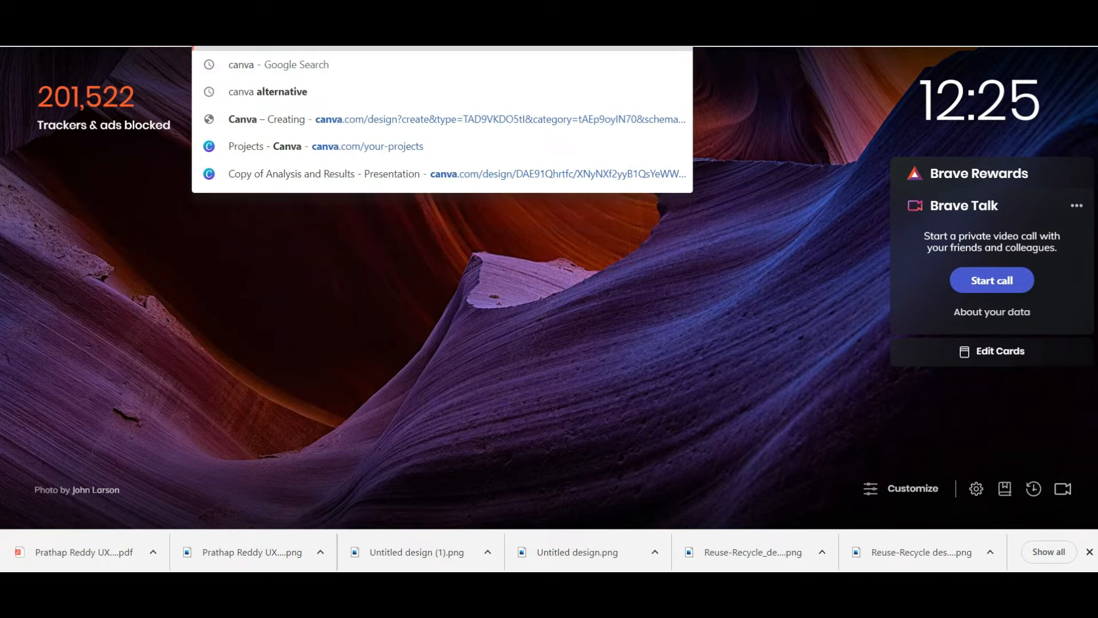
{"action": "type", "text": "CO"}
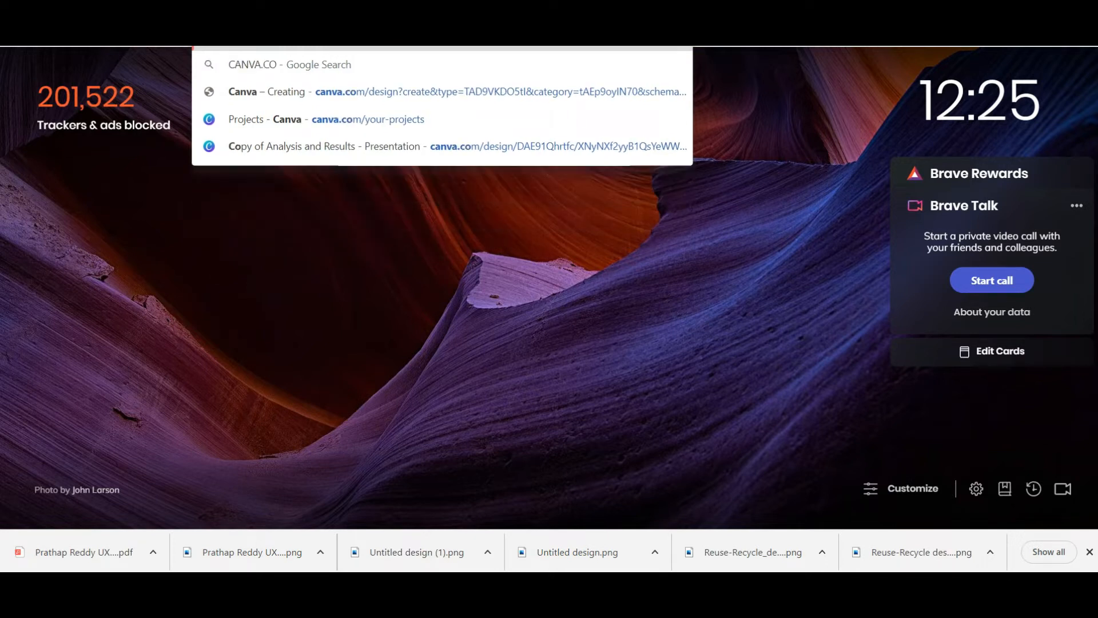
{"action": "type", "text": "M"}
{"action": "key", "text": "Return"}
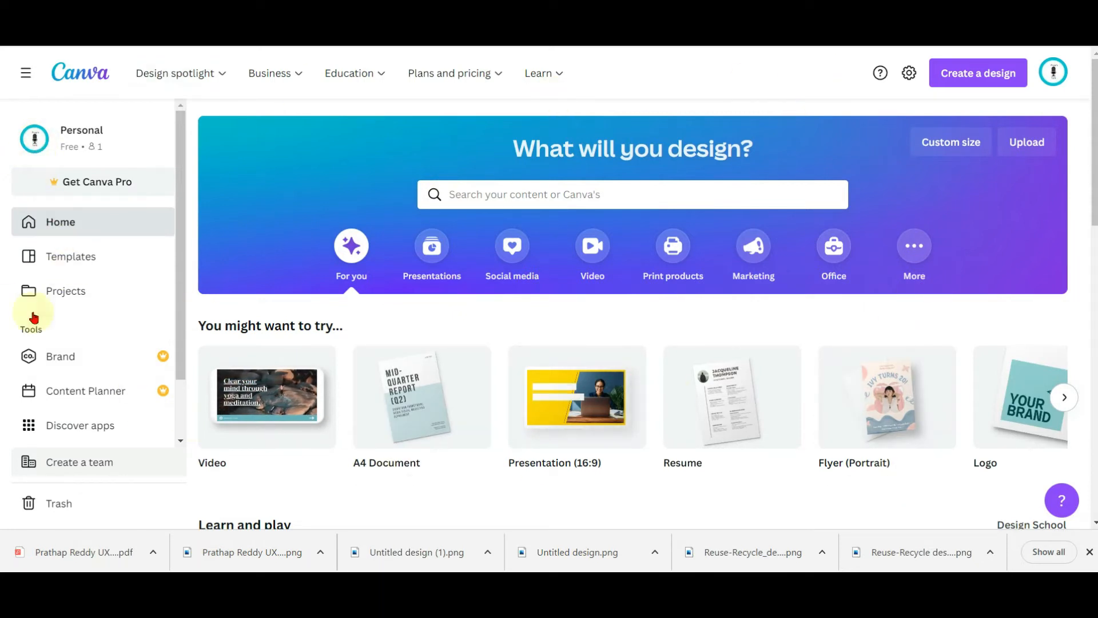
Create a new blank design using the Logo preset of 500 × 500 px.
{"action": "scroll", "coordinate": [131, 386], "scroll_direction": "down", "scroll_amount": 2}
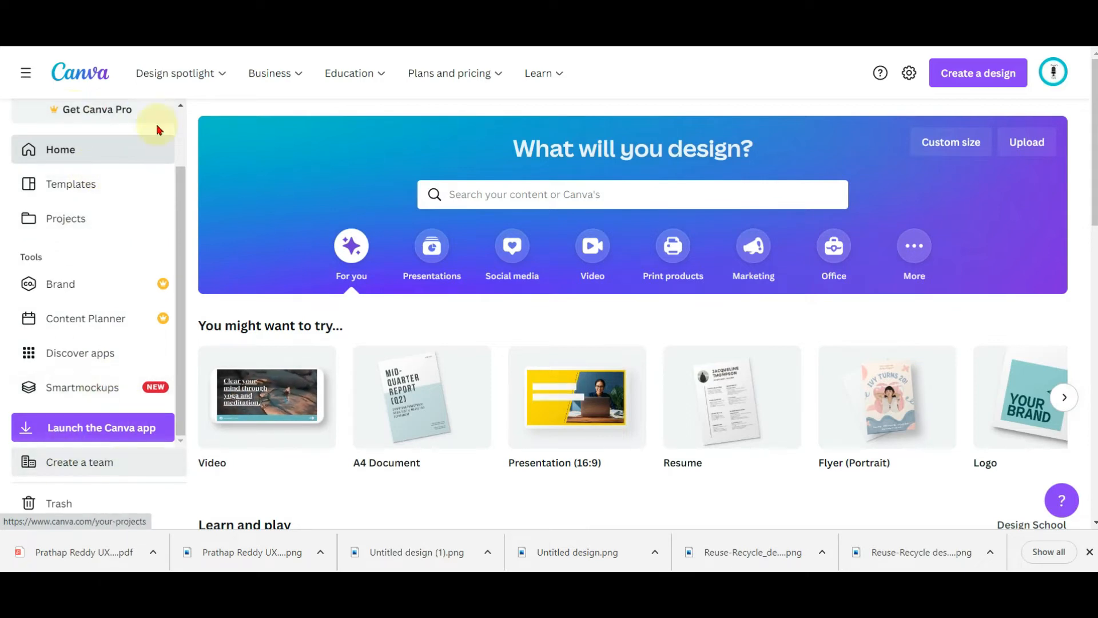
{"action": "scroll", "coordinate": [148, 158], "scroll_direction": "up", "scroll_amount": 2}
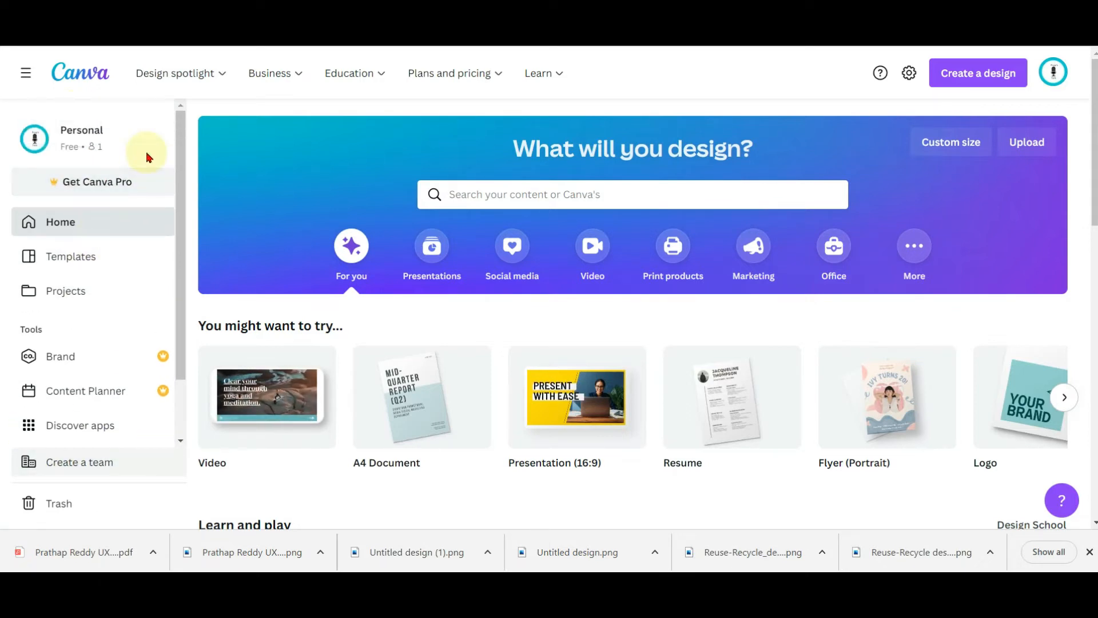
{"action": "left_click", "coordinate": [969, 75]}
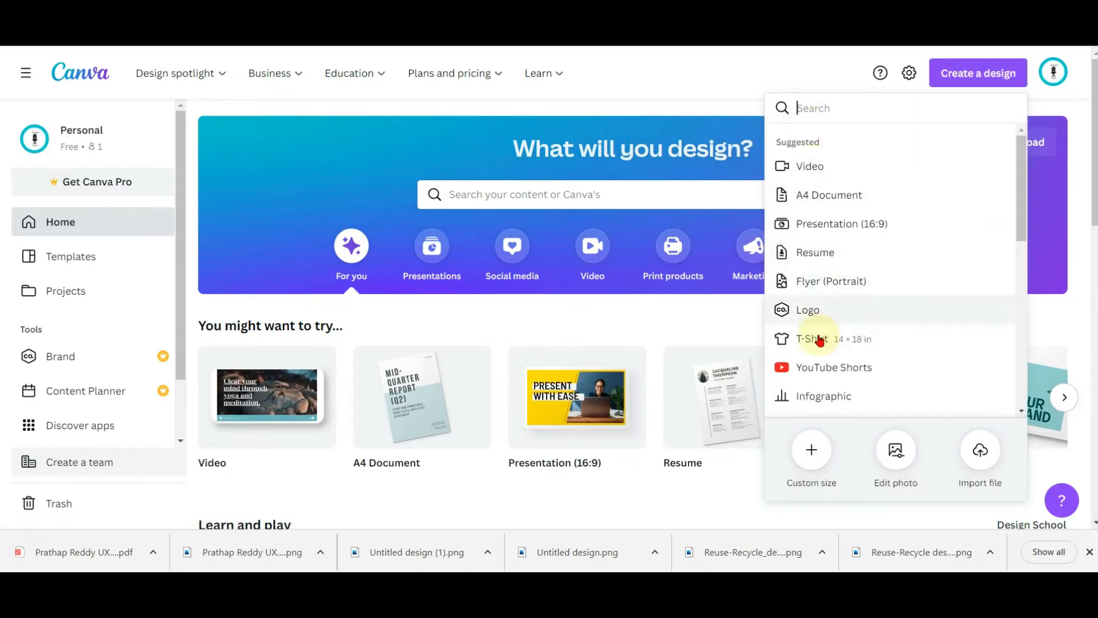
{"action": "scroll", "coordinate": [807, 312], "scroll_direction": "down", "scroll_amount": 5}
{"action": "scroll", "coordinate": [789, 297], "scroll_direction": "up", "scroll_amount": 5}
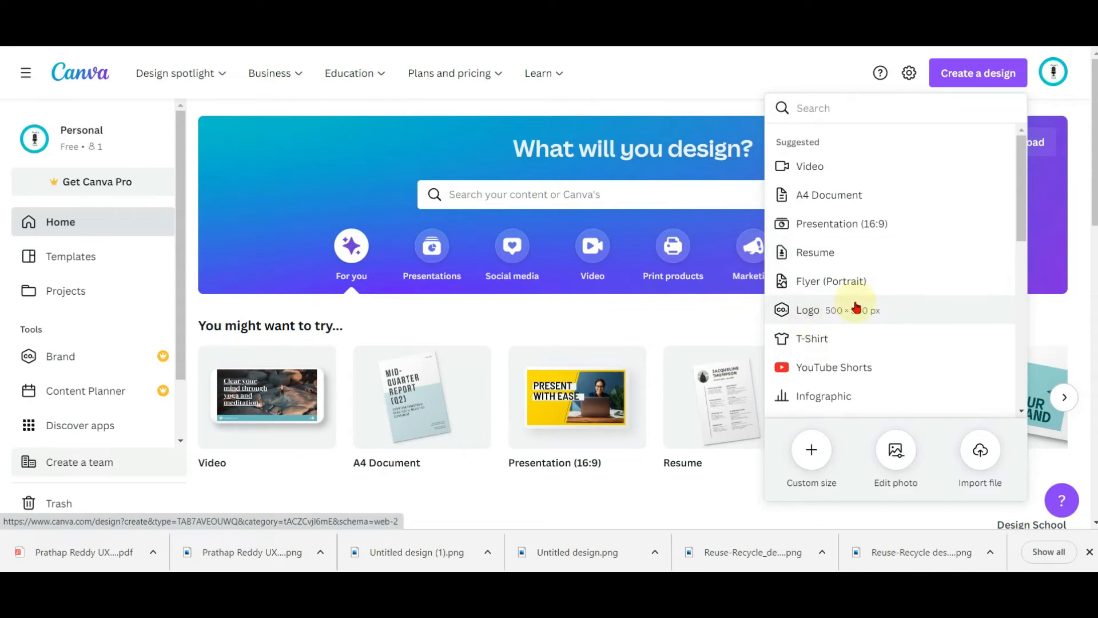
{"action": "left_click", "coordinate": [815, 312]}
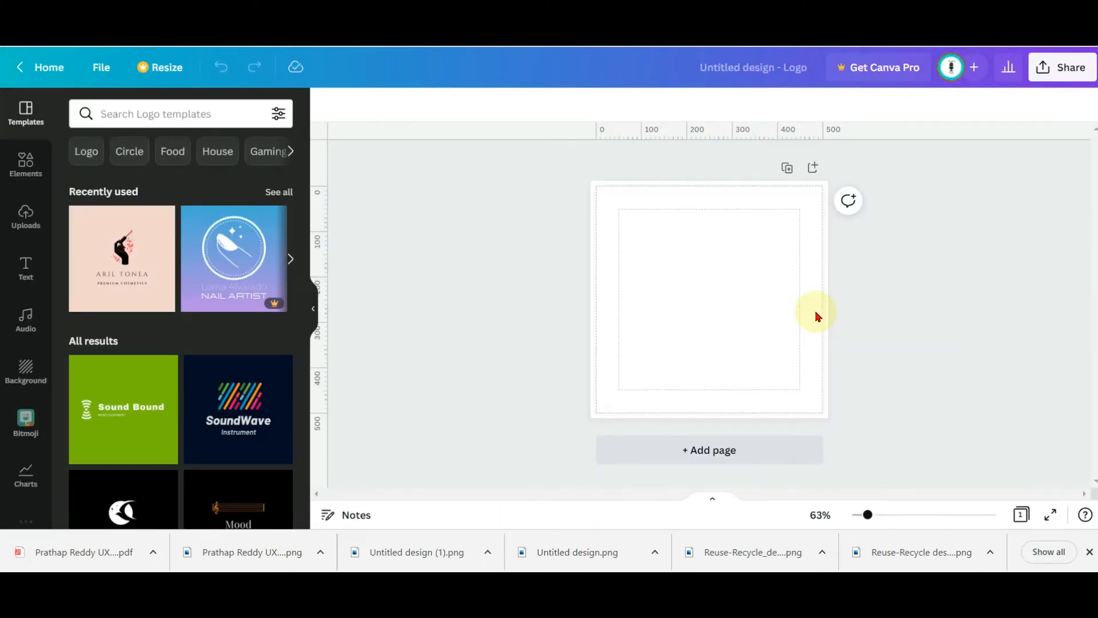
{"action": "left_click", "coordinate": [808, 316]}
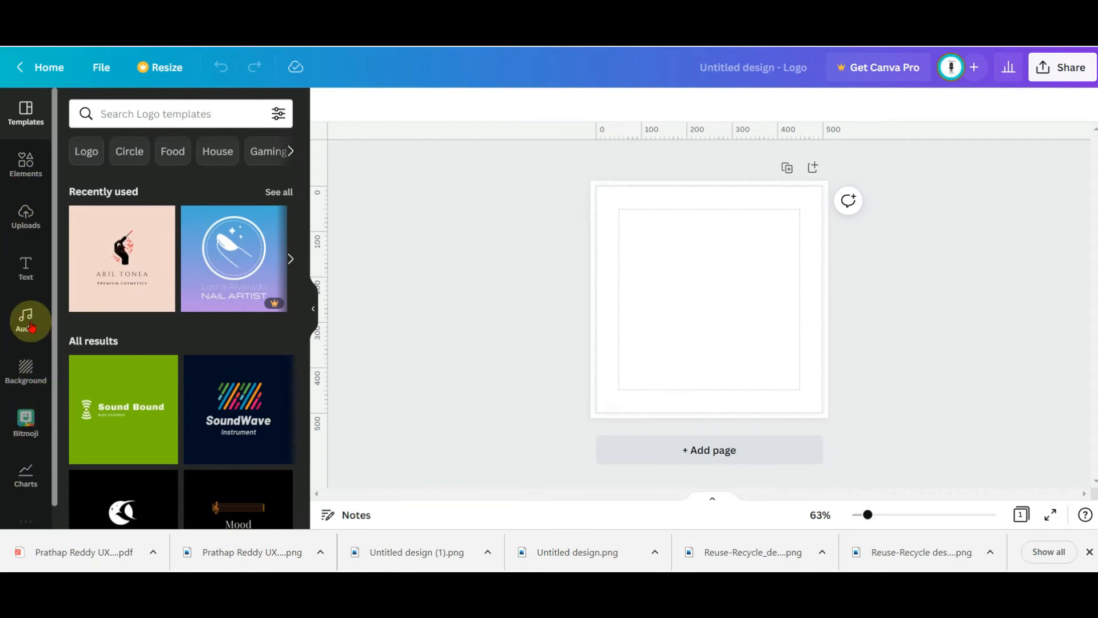
Search the elements library for "BODY BUILDER" and browse the matching graphics and photos.
{"action": "left_click", "coordinate": [25, 166]}
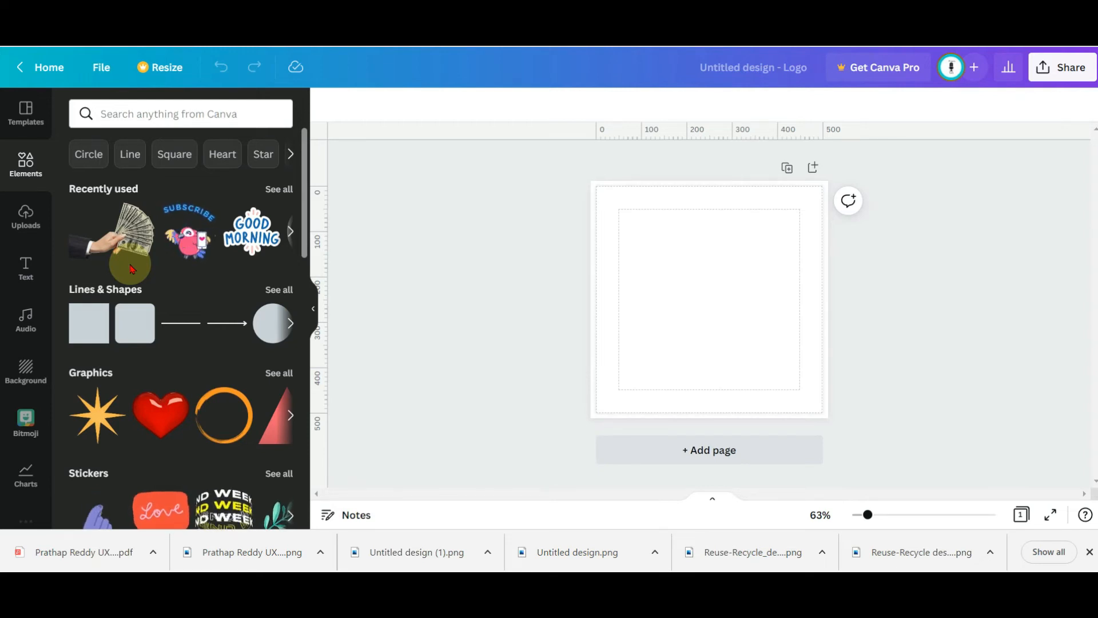
{"action": "left_click", "coordinate": [141, 123]}
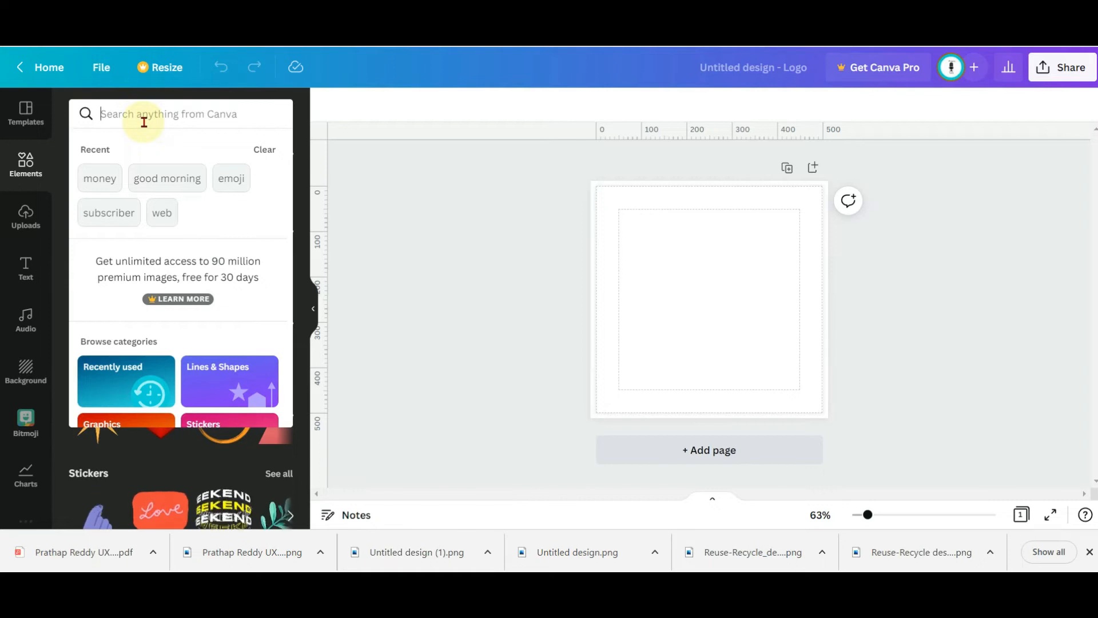
{"action": "type", "text": "B"}
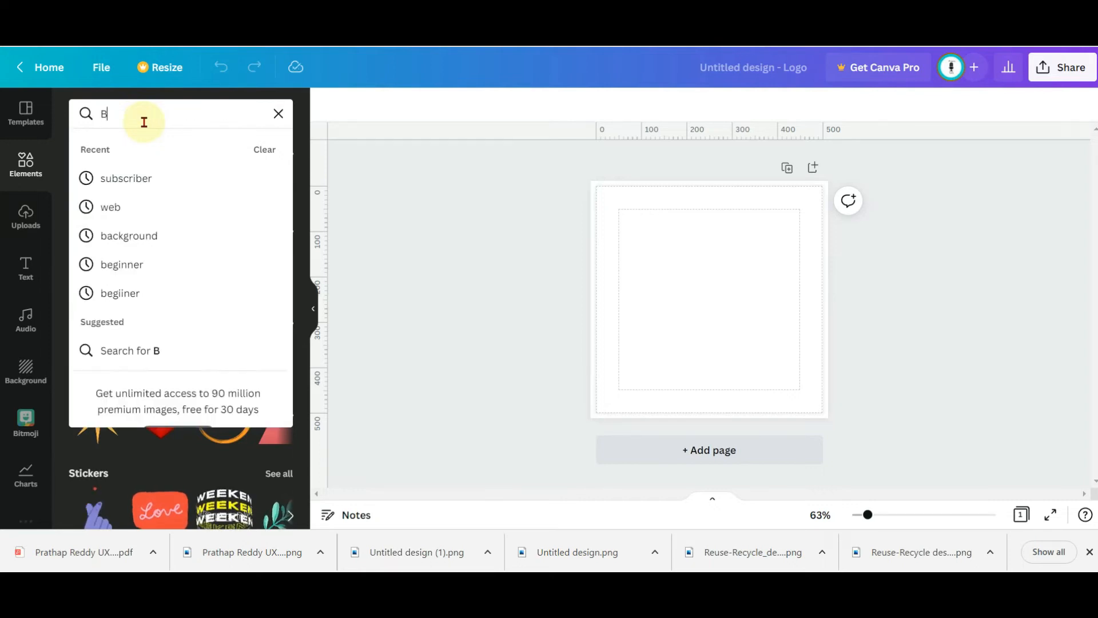
{"action": "type", "text": "ODY BUILDER"}
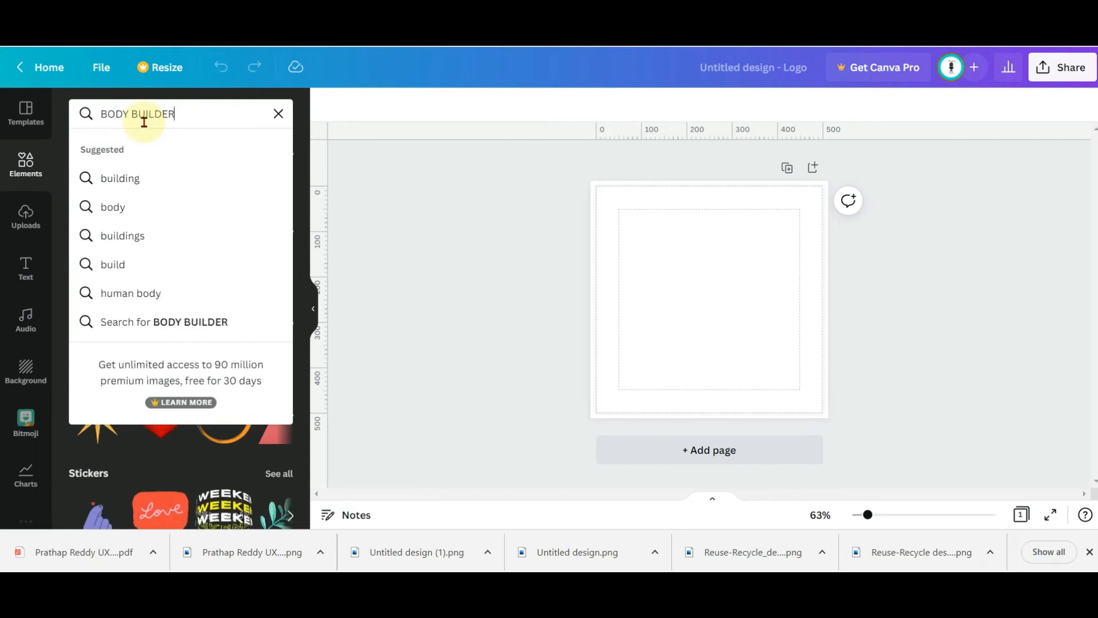
{"action": "key", "text": "Return"}
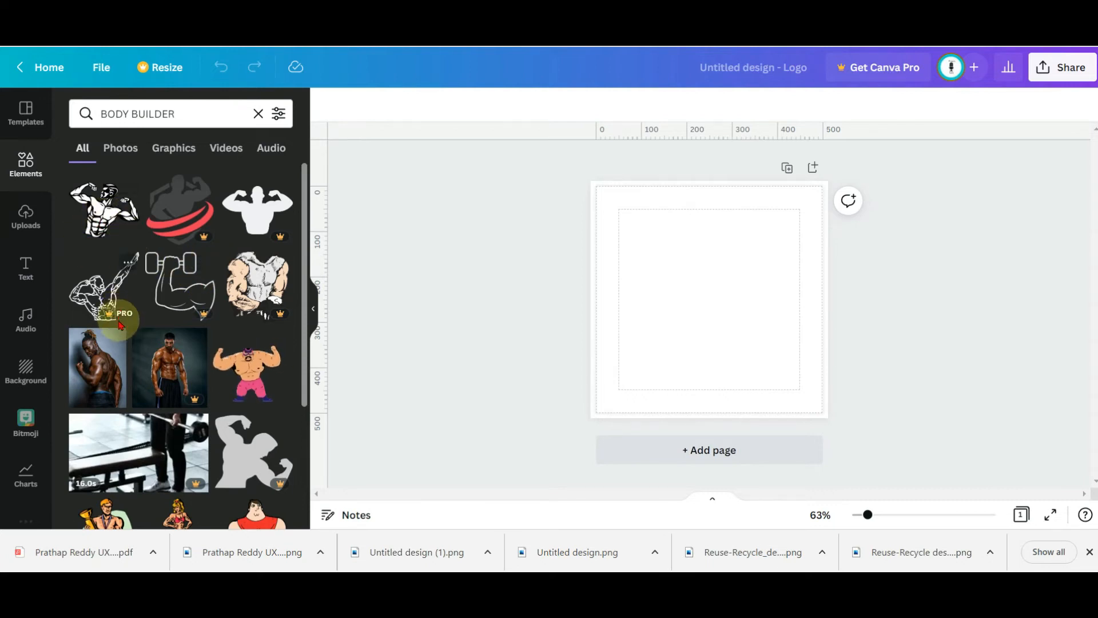
{"action": "scroll", "coordinate": [117, 309], "scroll_direction": "down", "scroll_amount": 3}
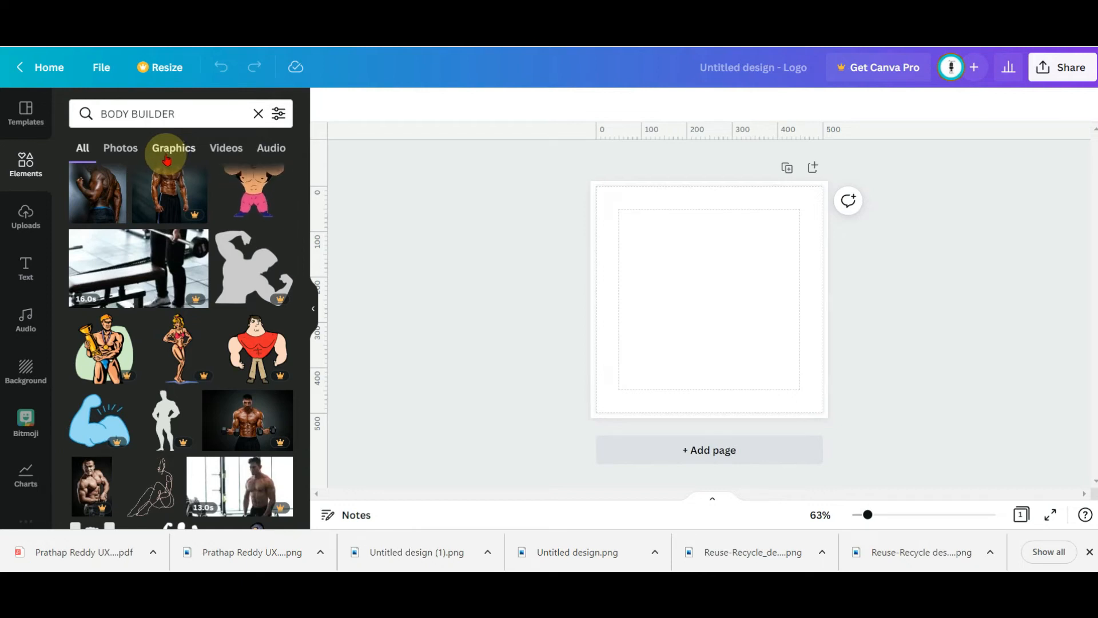
Search the elements library for "FOOD" and look through the matching graphics.
{"action": "left_click", "coordinate": [191, 110]}
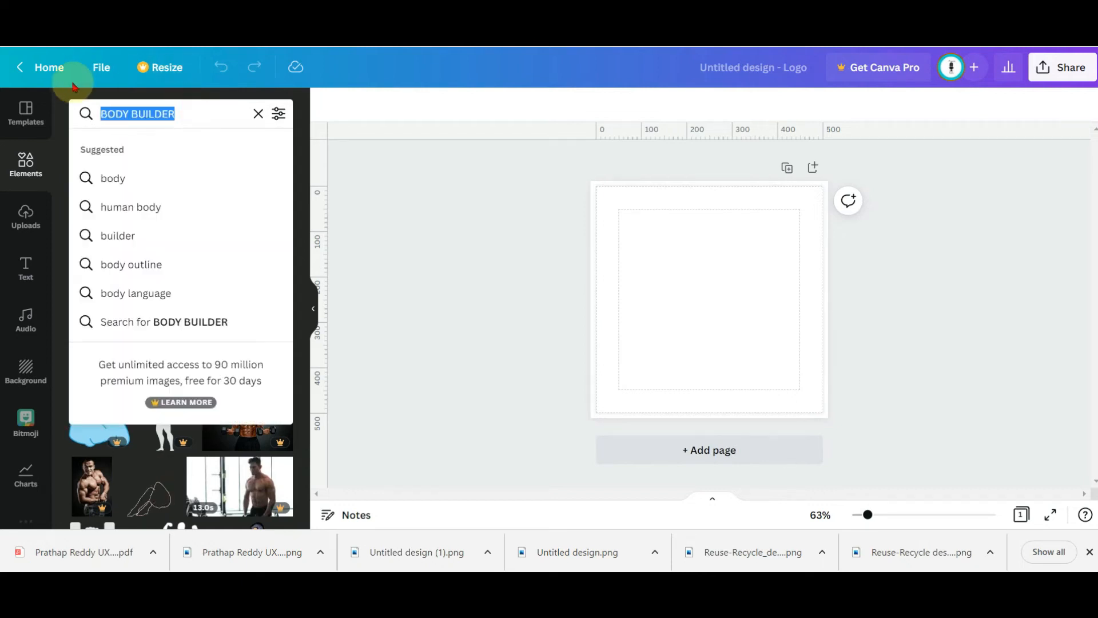
{"action": "type", "text": "FOOD"}
{"action": "key", "text": "Return"}
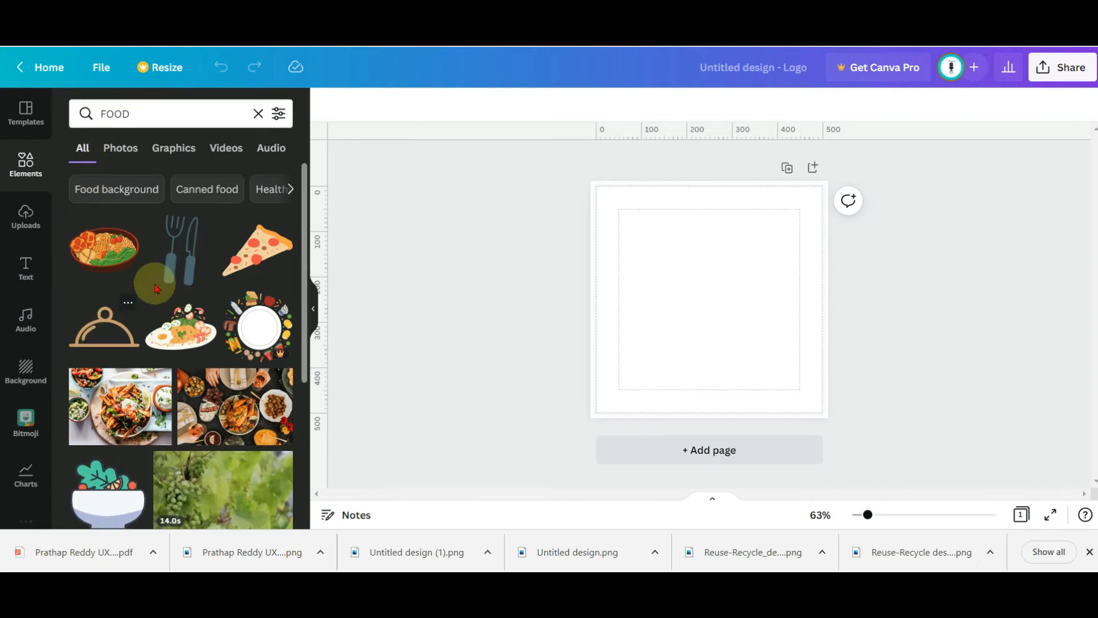
{"action": "scroll", "coordinate": [155, 287], "scroll_direction": "down", "scroll_amount": 4}
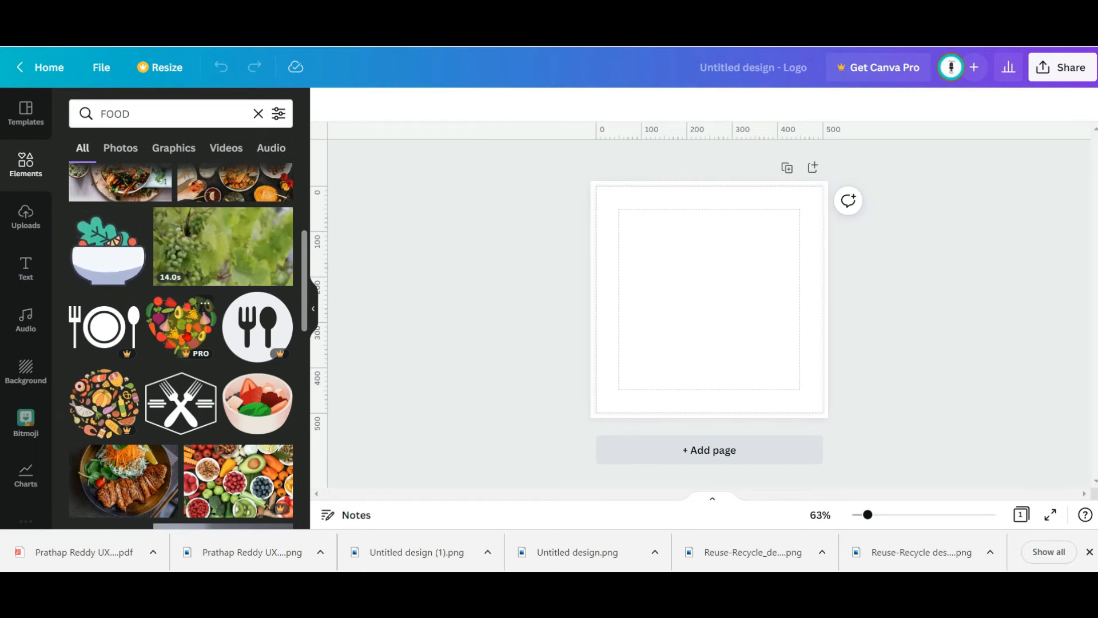
Search the elements library for "GYM" and add the silhouette of the man flexing both arms to the logo.
{"action": "left_click_drag", "start_coordinate": [152, 117], "coordinate": [62, 130]}
{"action": "type", "text": "GYM"}
{"action": "key", "text": "Return"}
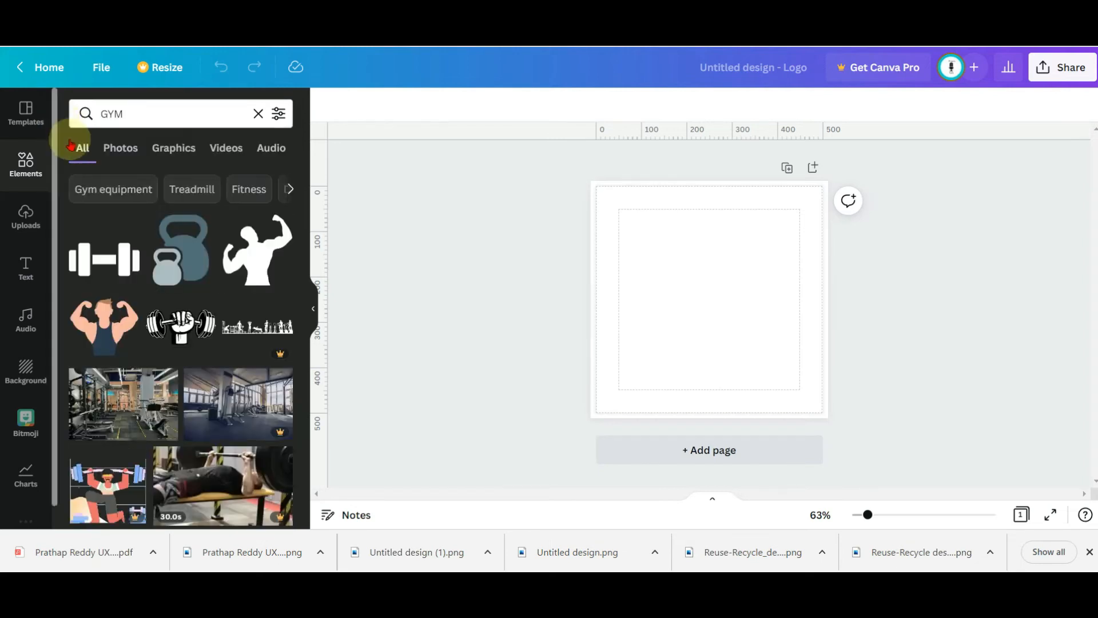
{"action": "left_click", "coordinate": [257, 263]}
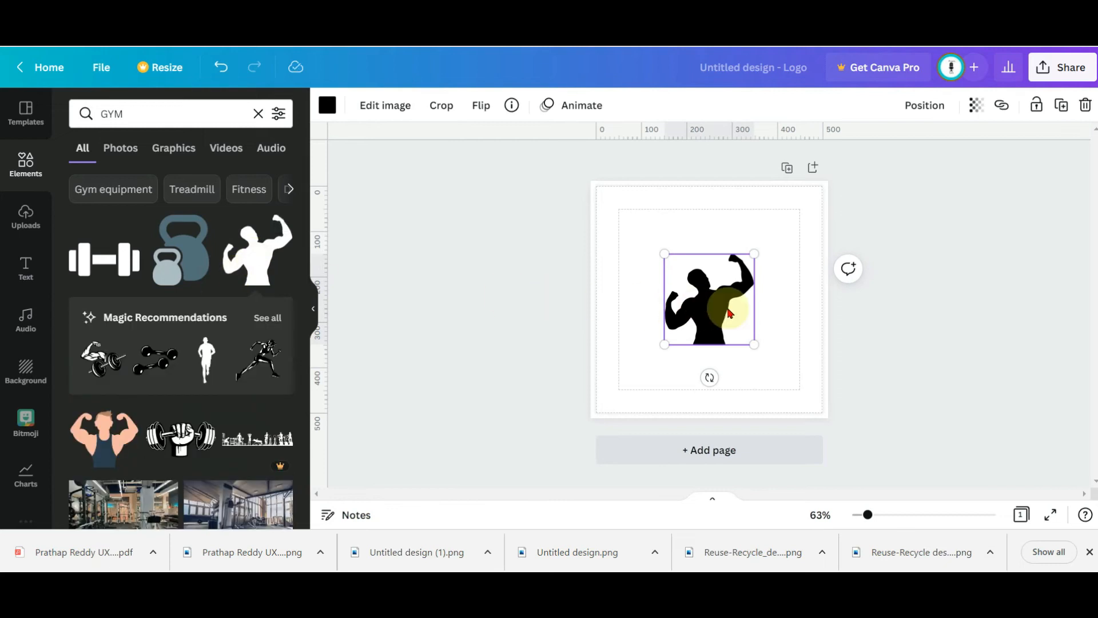
{"action": "left_click", "coordinate": [915, 332]}
{"action": "left_click", "coordinate": [716, 336]}
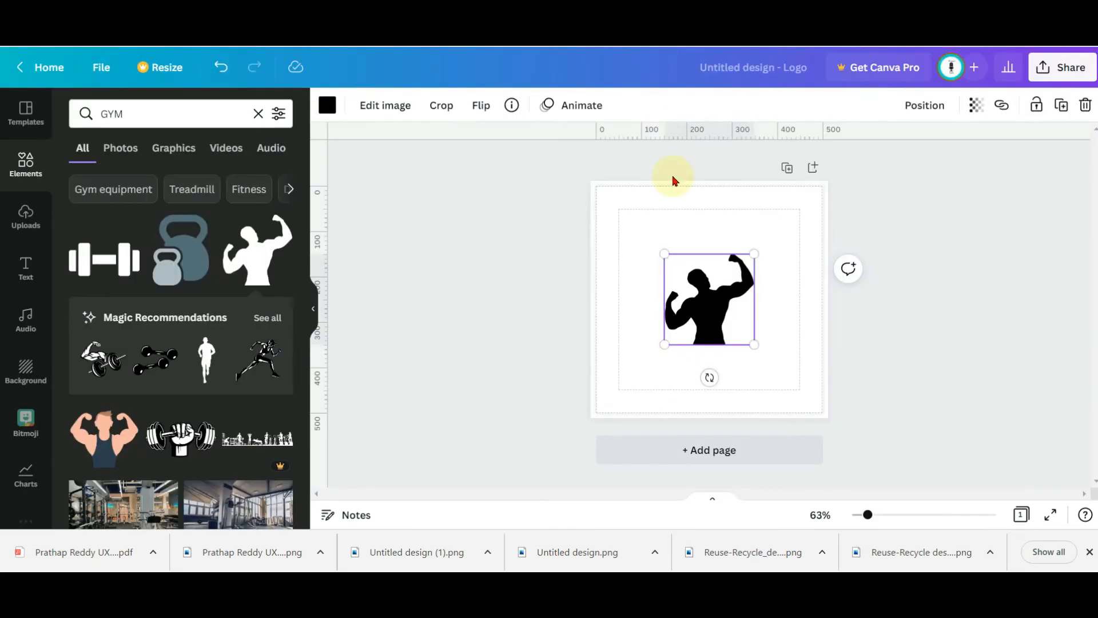
{"action": "left_click", "coordinate": [993, 342]}
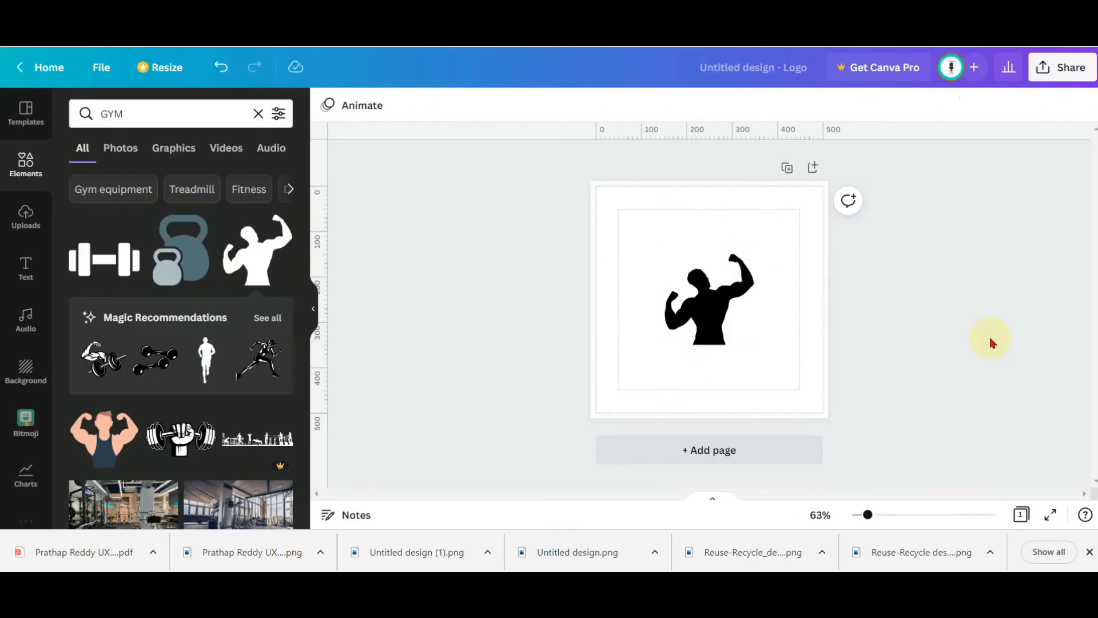
{"action": "left_click", "coordinate": [711, 321]}
{"action": "left_click", "coordinate": [864, 331]}
{"action": "left_click", "coordinate": [718, 336]}
{"action": "left_click", "coordinate": [827, 335]}
{"action": "left_click", "coordinate": [890, 321]}
{"action": "left_click", "coordinate": [702, 324]}
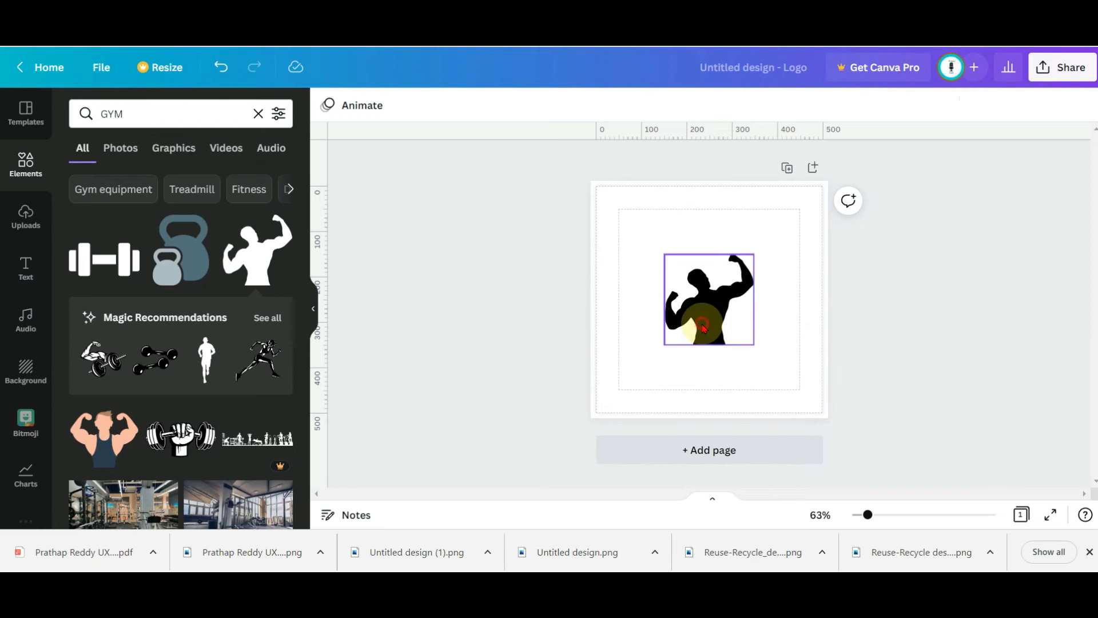
Add a heading reading "body builder" and place it just below the silhouette.
{"action": "left_click", "coordinate": [30, 267]}
{"action": "left_click", "coordinate": [280, 204]}
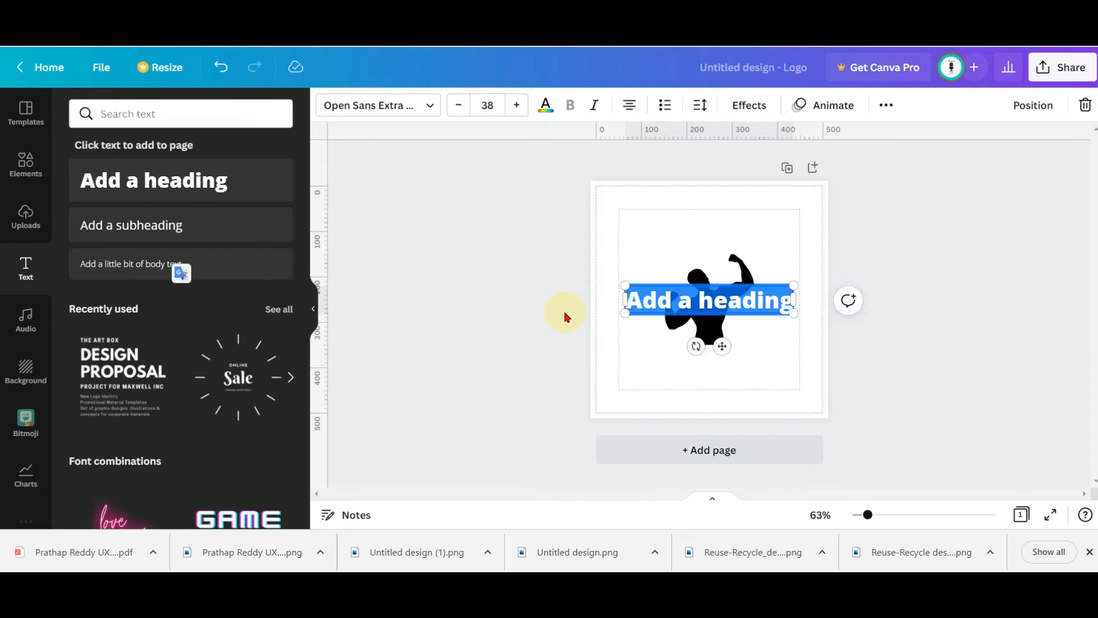
{"action": "key", "text": "BackSpace"}
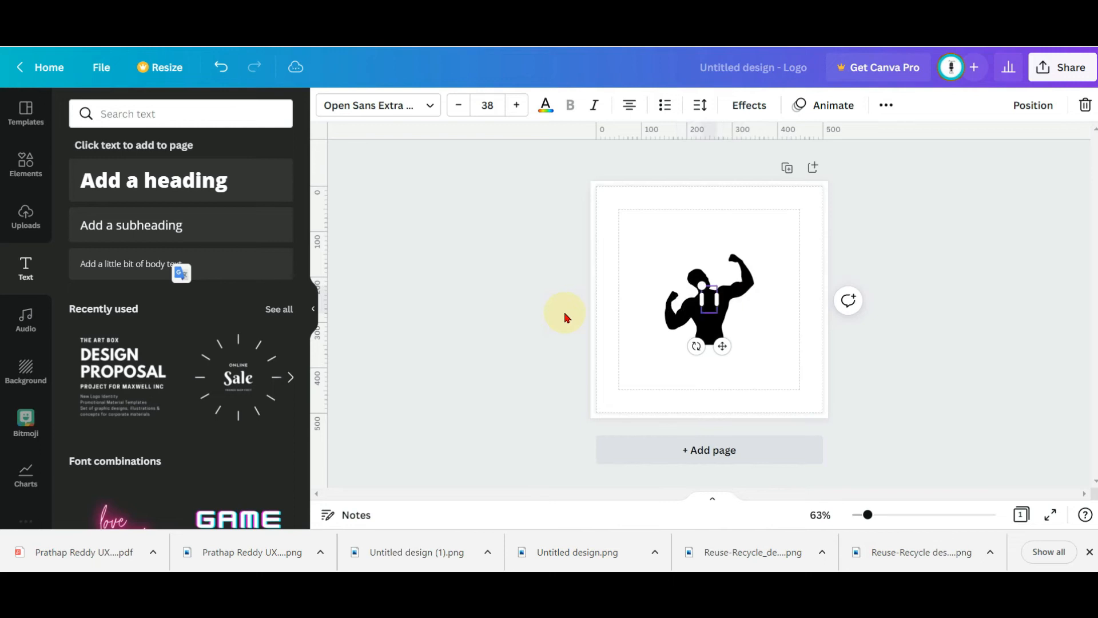
{"action": "type", "text": "bODY"}
{"action": "key", "text": "Caps_Lock"}
{"action": "key", "text": "BackSpace"}
{"action": "type", "text": "builder"}
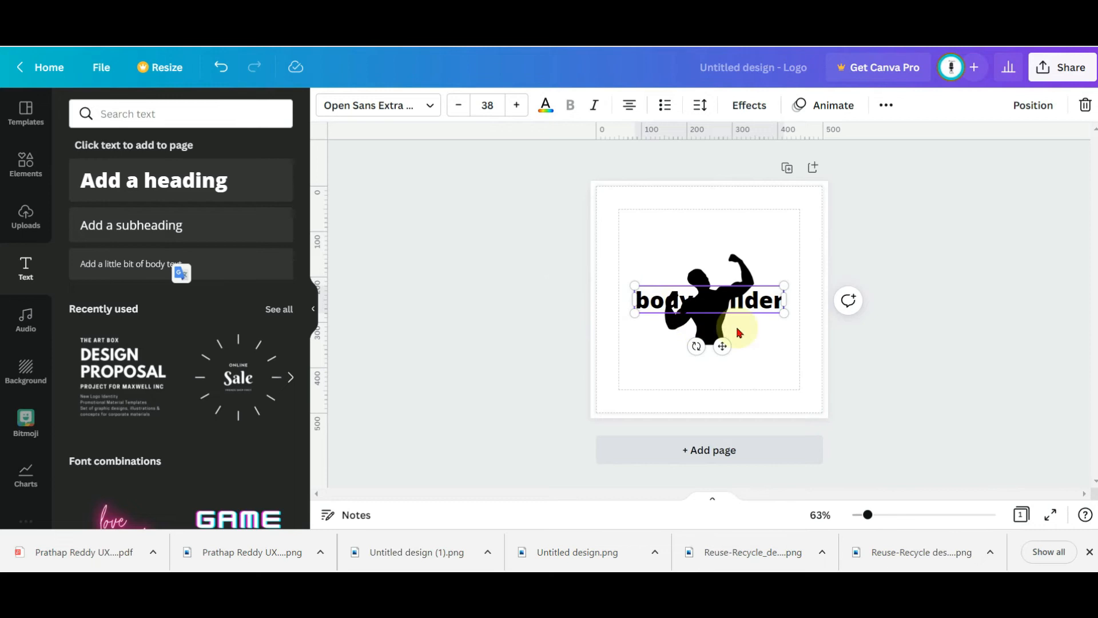
{"action": "left_click", "coordinate": [755, 325]}
{"action": "left_click_drag", "start_coordinate": [755, 325], "coordinate": [755, 384]}
Set the font of the "body builder" heading to Anton and convert its text to uppercase.
{"action": "double_click", "coordinate": [723, 360]}
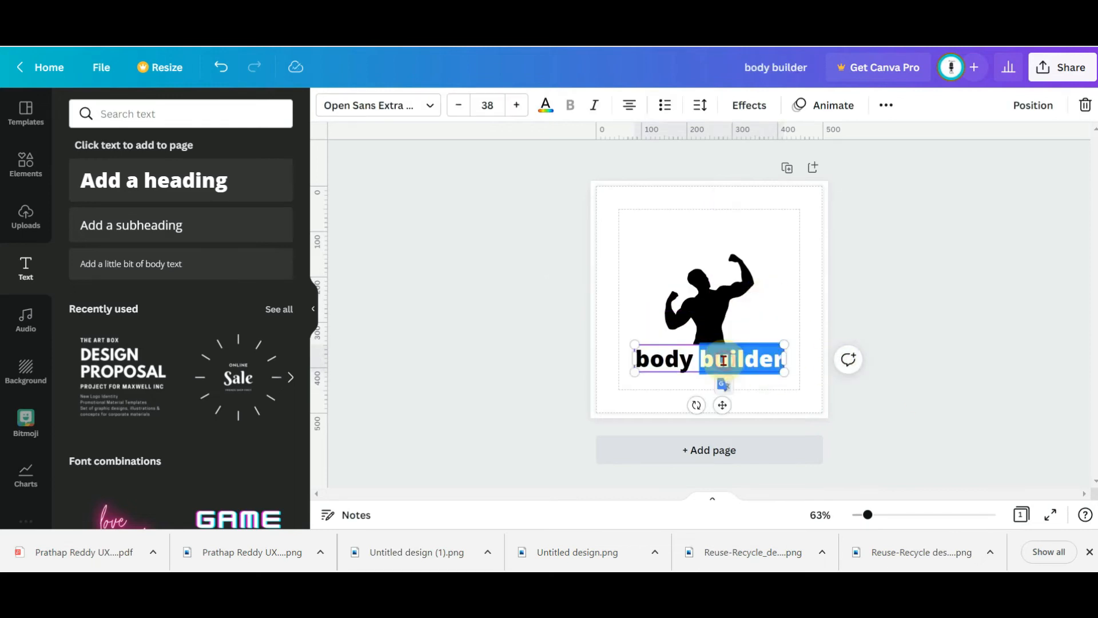
{"action": "left_click", "coordinate": [723, 360]}
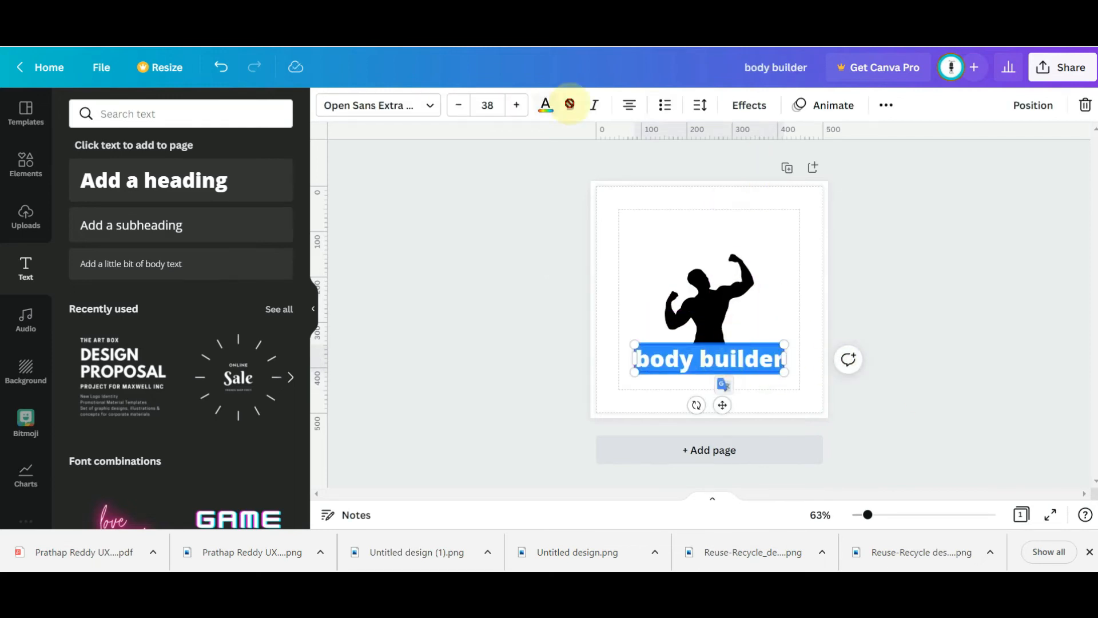
{"action": "left_click", "coordinate": [428, 106]}
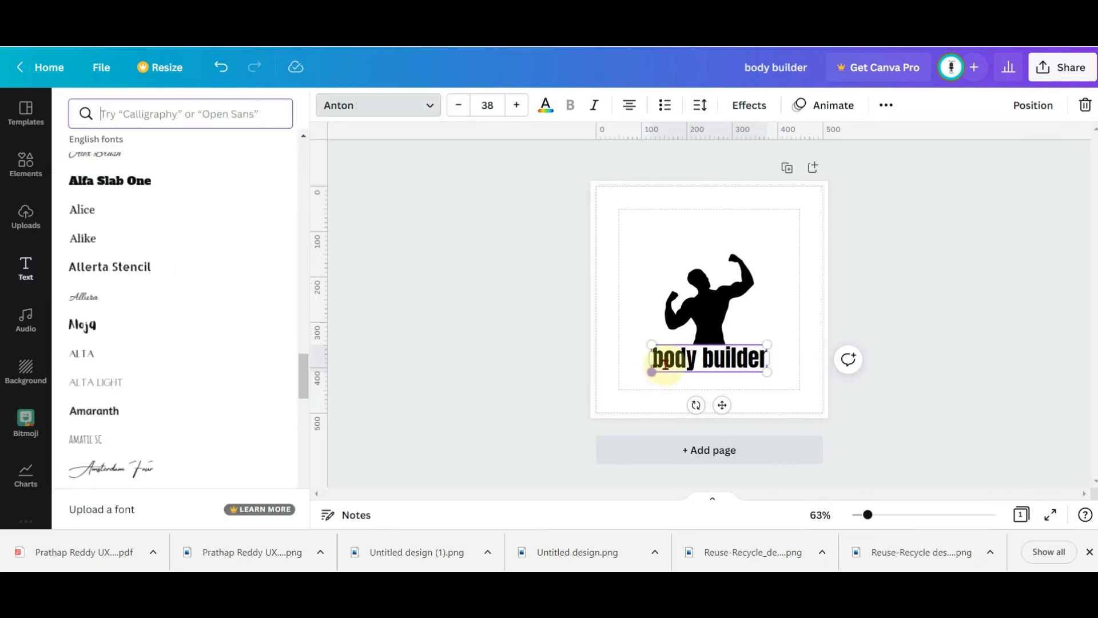
{"action": "left_click", "coordinate": [666, 360]}
{"action": "triple_click", "coordinate": [666, 360]}
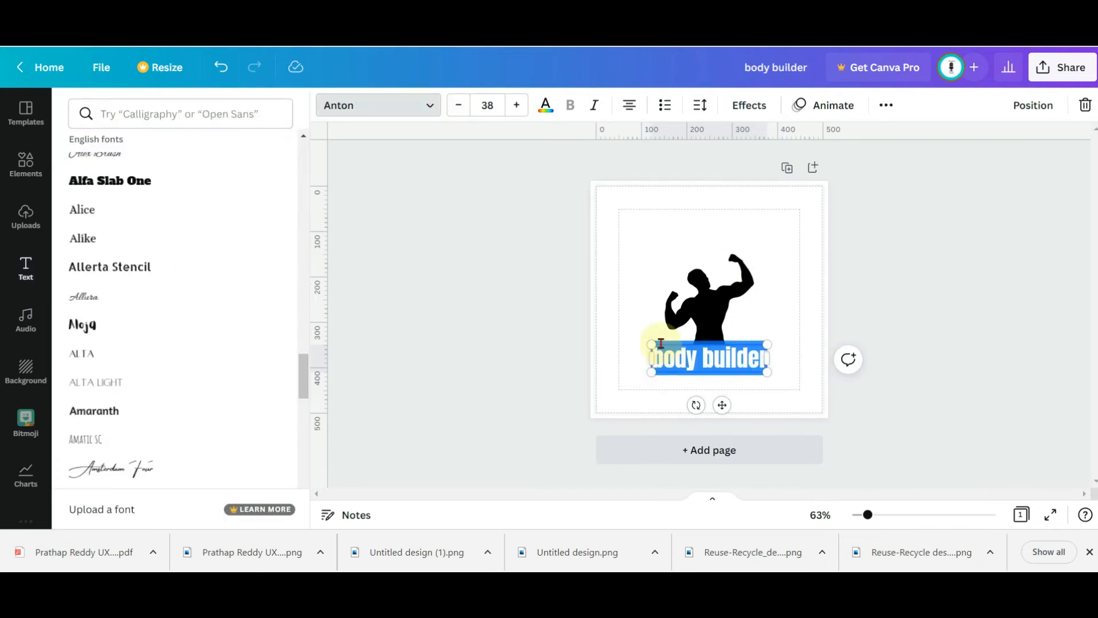
{"action": "left_click", "coordinate": [886, 105]}
{"action": "left_click", "coordinate": [737, 140]}
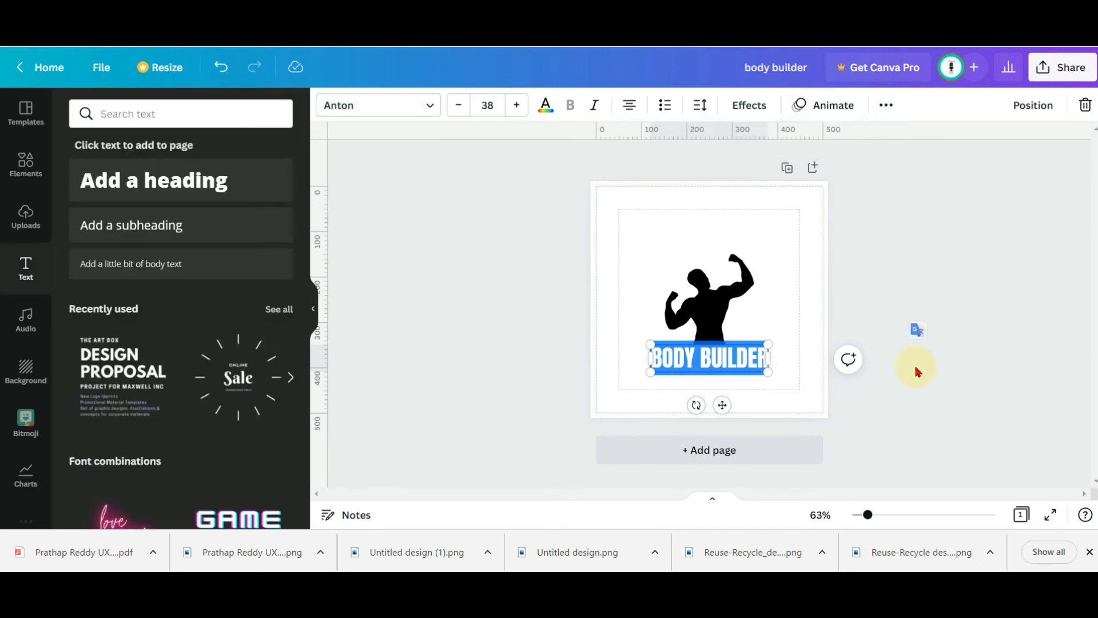
Italicize the heading and tilt it to about -14° across the silhouette's torso.
{"action": "left_click", "coordinate": [735, 397]}
{"action": "left_click", "coordinate": [730, 368]}
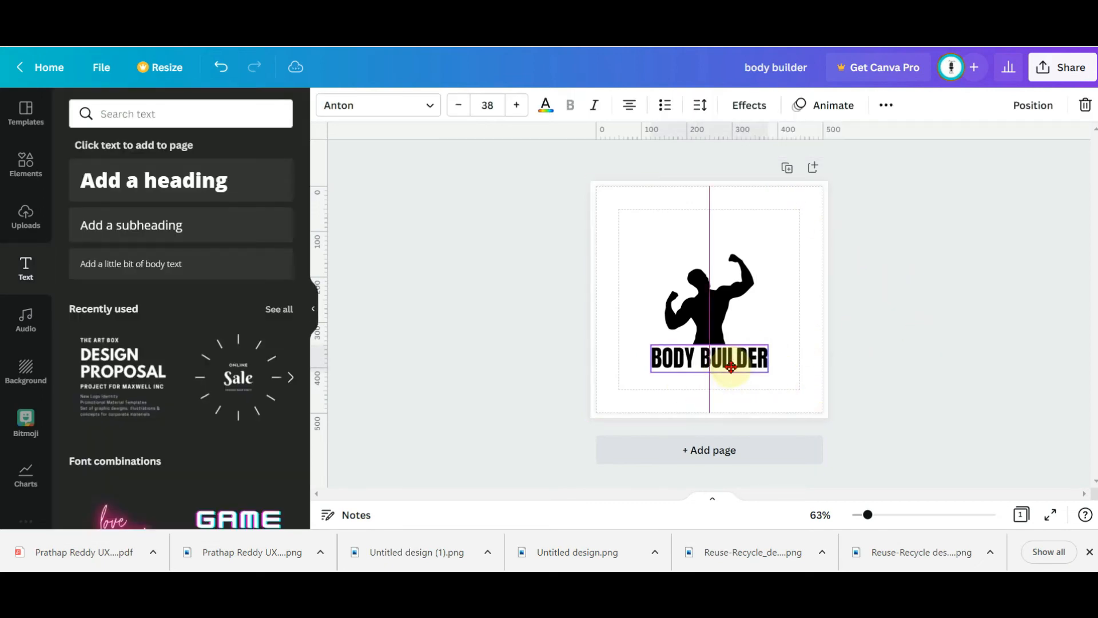
{"action": "left_click", "coordinate": [599, 115]}
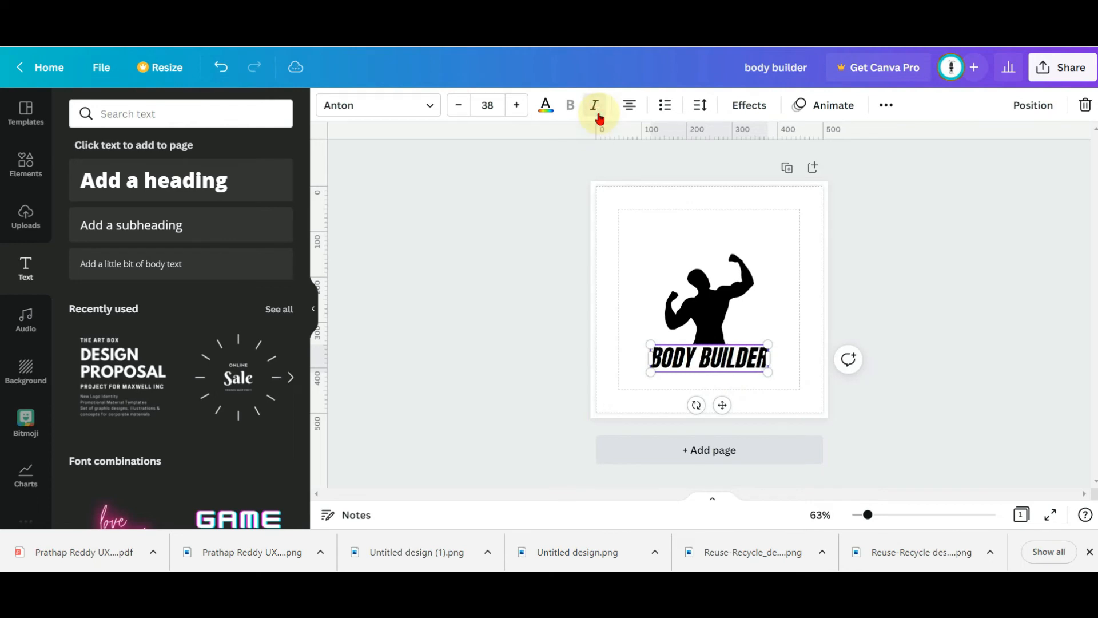
{"action": "left_click", "coordinate": [953, 370]}
{"action": "left_click", "coordinate": [724, 357]}
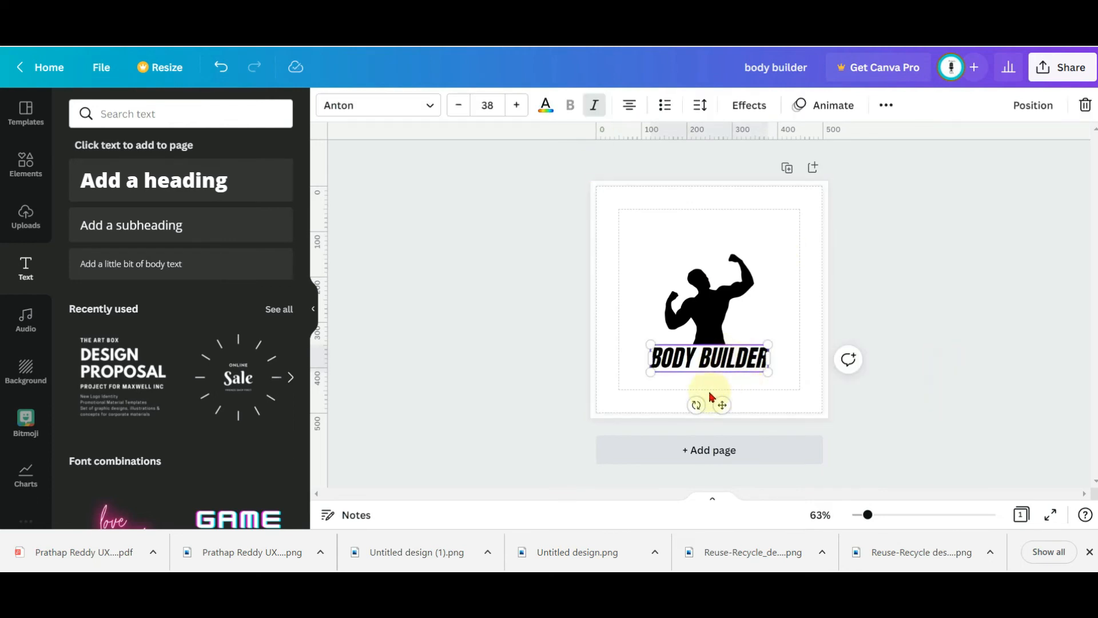
{"action": "left_click_drag", "start_coordinate": [699, 404], "coordinate": [706, 411]}
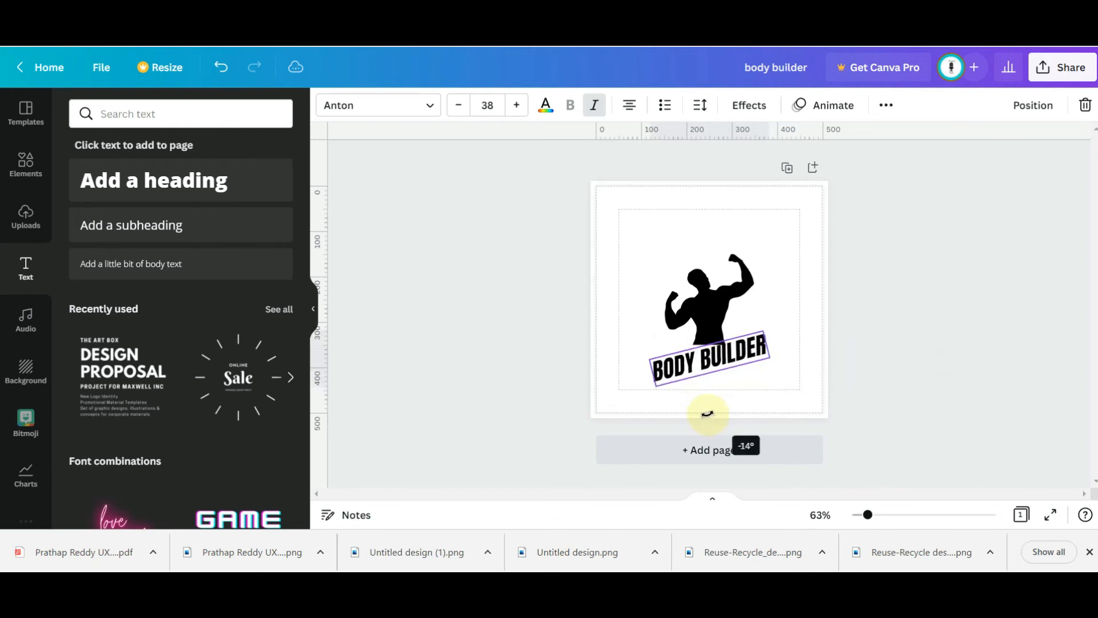
{"action": "left_click_drag", "start_coordinate": [713, 357], "coordinate": [714, 321]}
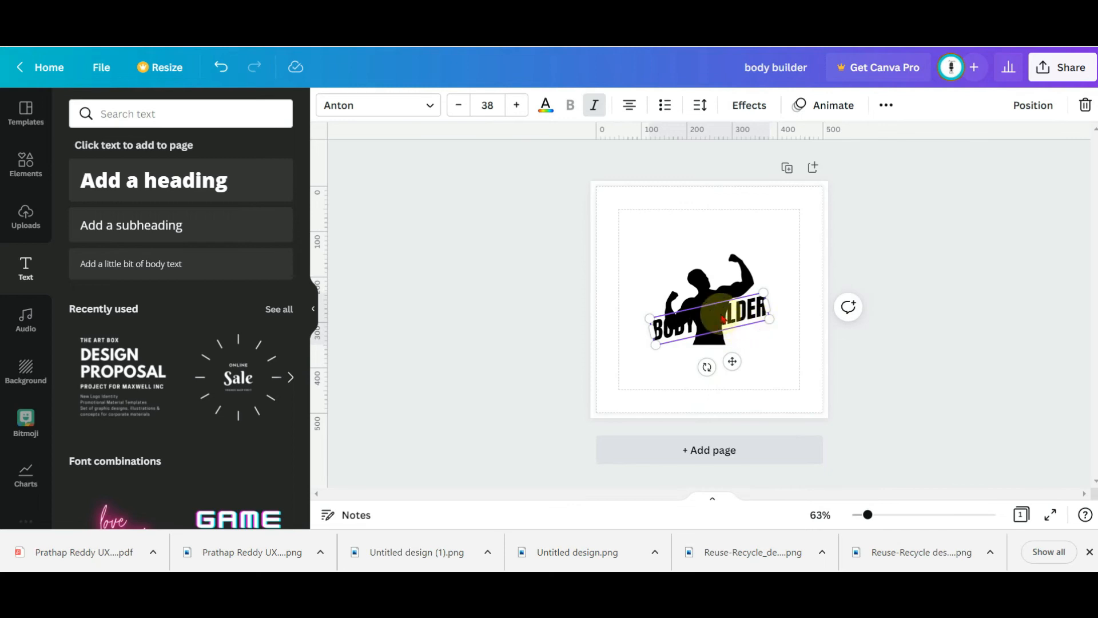
Apply the Background text effect to the tilted heading.
{"action": "left_click", "coordinate": [749, 104]}
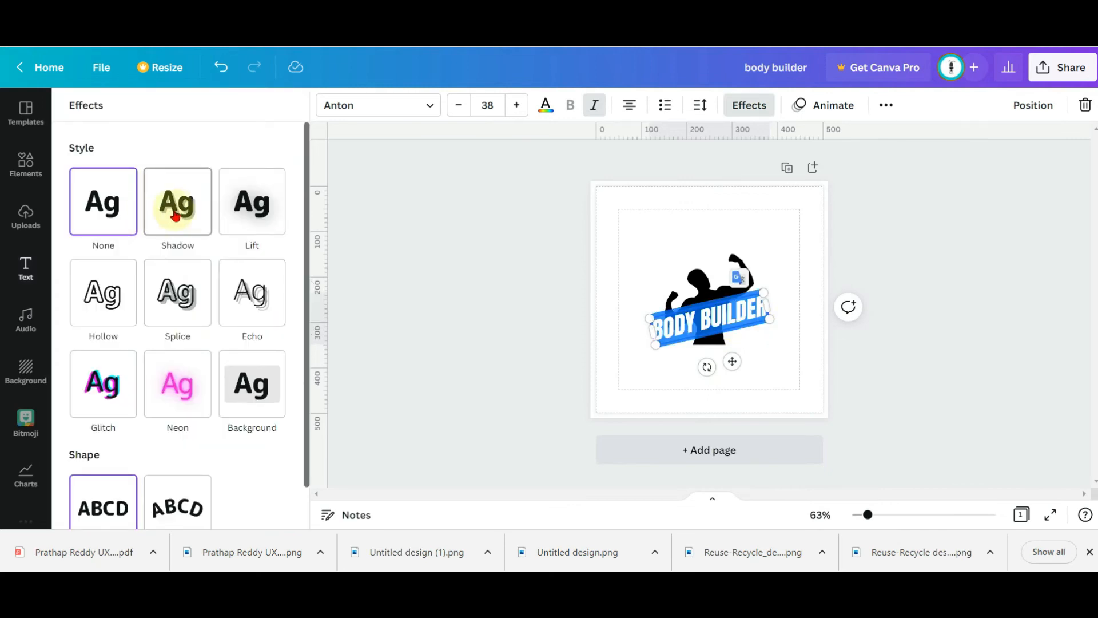
{"action": "left_click", "coordinate": [250, 396]}
{"action": "left_click", "coordinate": [898, 387]}
Bring the silhouette forward in front of the yellow text banner and shift it up slightly.
{"action": "left_click", "coordinate": [715, 279]}
{"action": "right_click", "coordinate": [715, 278]}
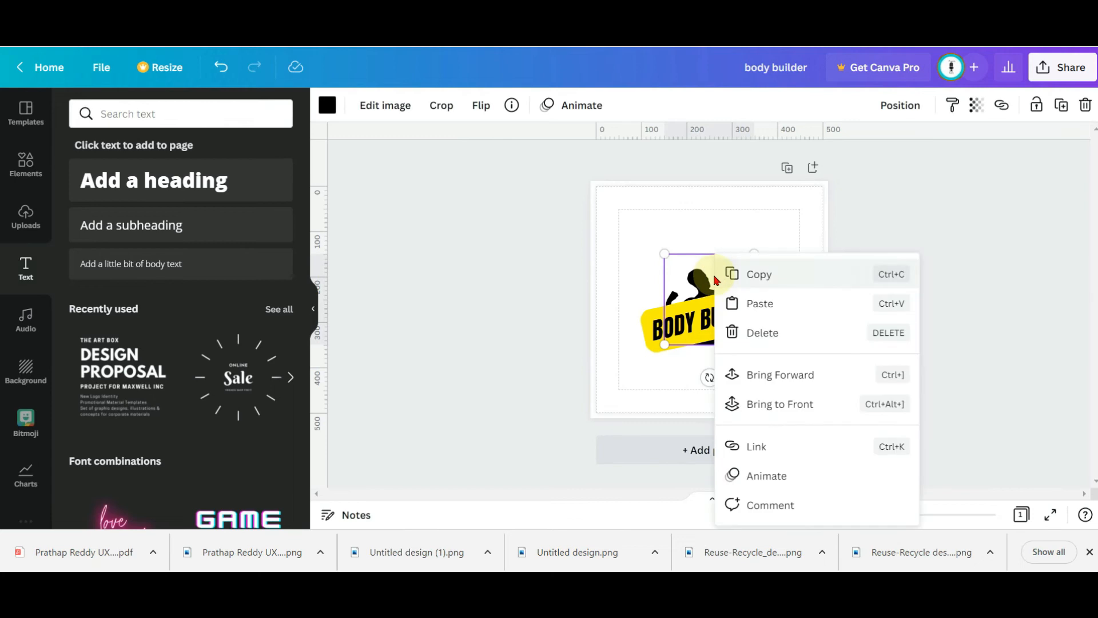
{"action": "left_click", "coordinate": [769, 407]}
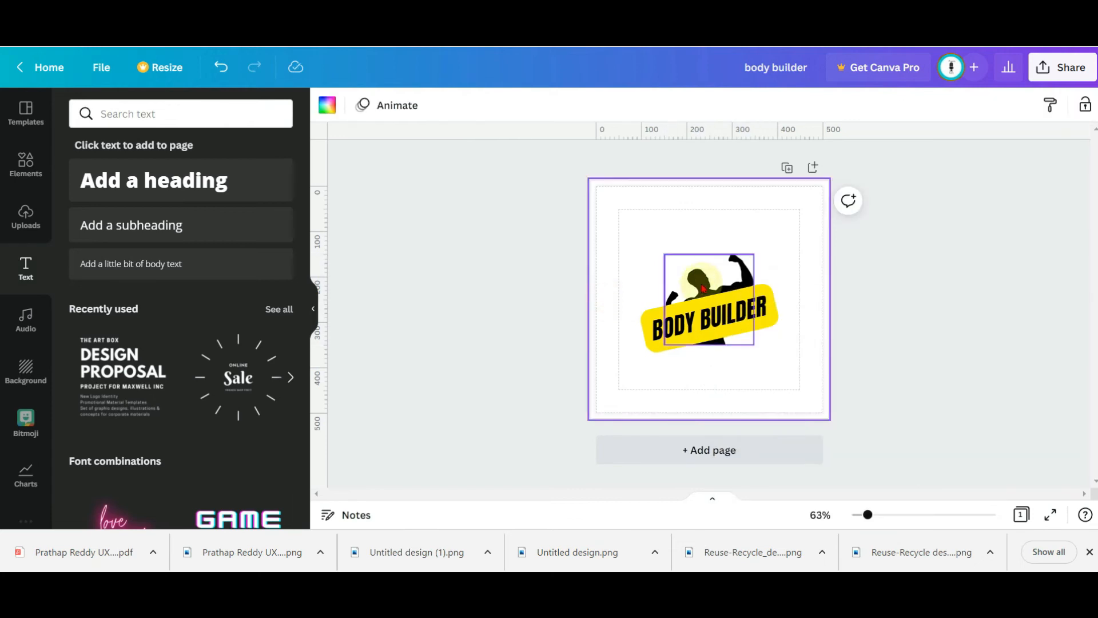
{"action": "left_click", "coordinate": [704, 283]}
{"action": "right_click", "coordinate": [704, 282]}
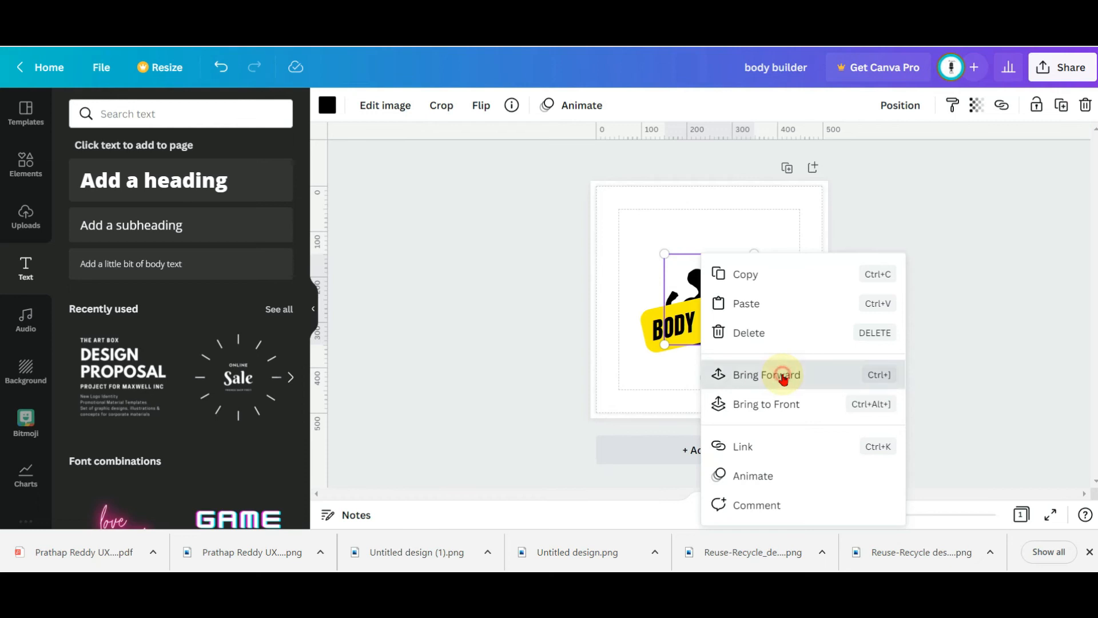
{"action": "left_click", "coordinate": [783, 376]}
{"action": "left_click_drag", "start_coordinate": [704, 337], "coordinate": [730, 321]}
{"action": "double_click", "coordinate": [697, 321]}
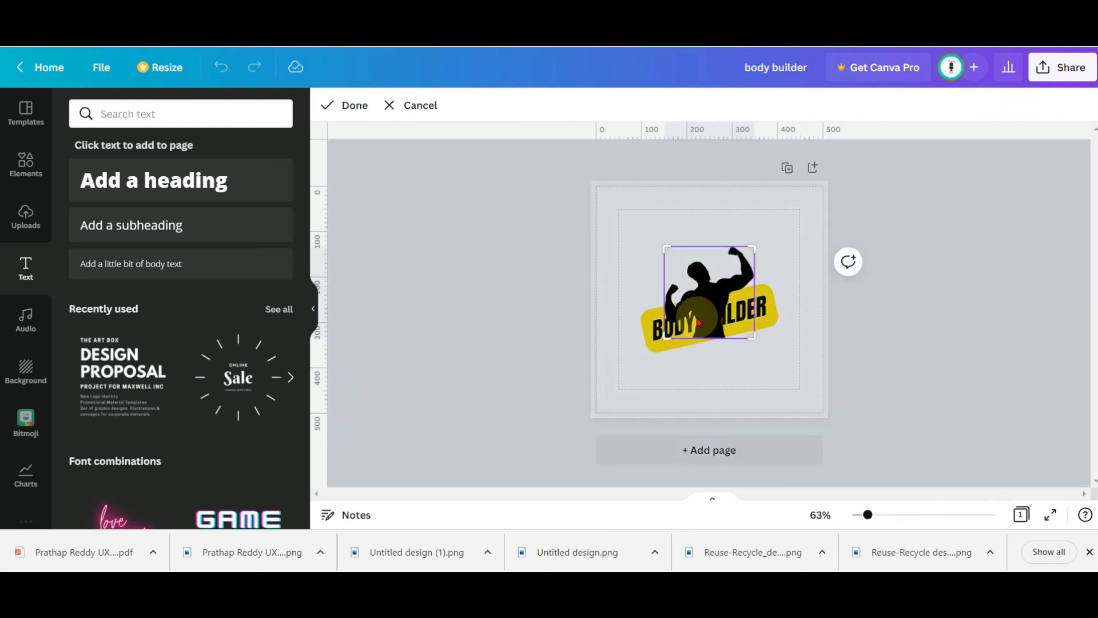
{"action": "left_click", "coordinate": [844, 325]}
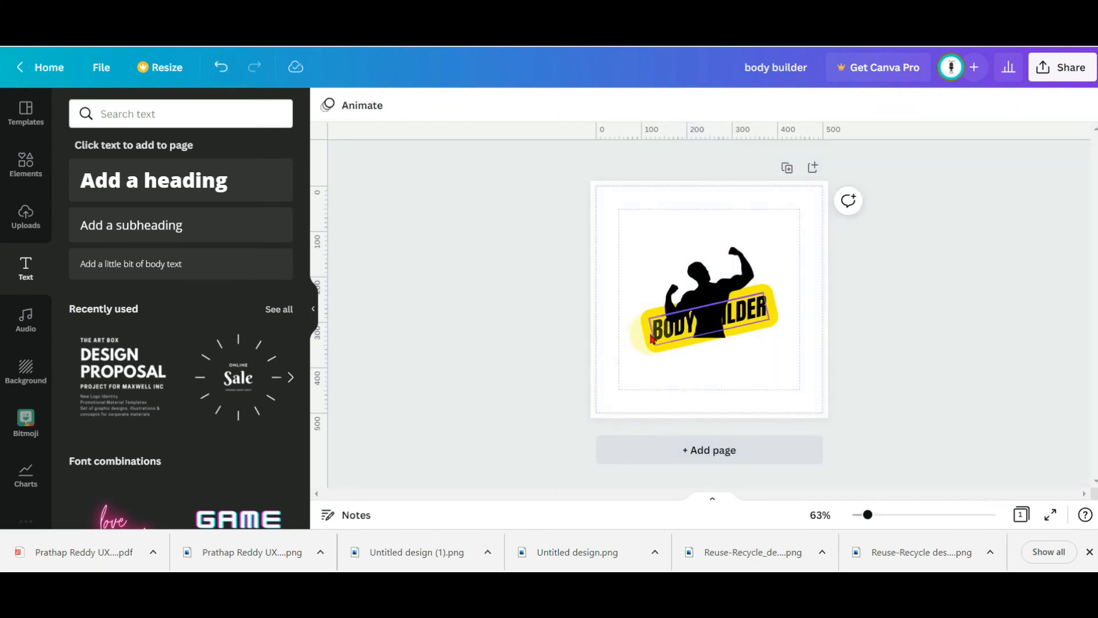
Widen the heading's text box and open a gap between BODY and BUILDER on a single line.
{"action": "left_click", "coordinate": [655, 338]}
{"action": "left_click", "coordinate": [699, 326]}
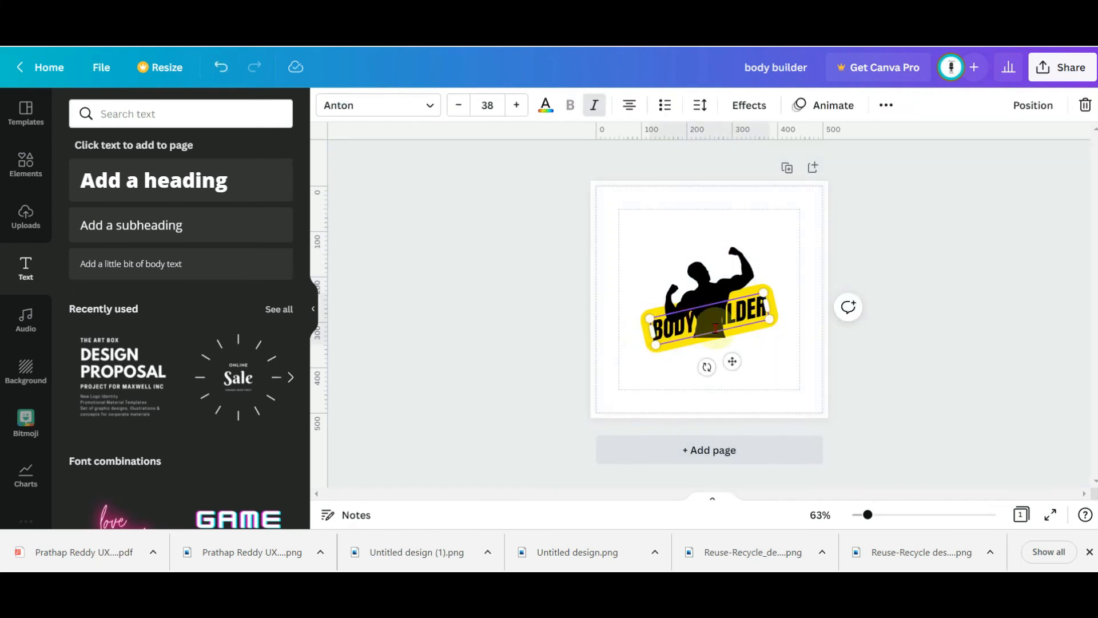
{"action": "key", "text": "Return"}
{"action": "left_click_drag", "start_coordinate": [771, 321], "coordinate": [858, 297]}
{"action": "left_click_drag", "start_coordinate": [653, 331], "coordinate": [622, 338]}
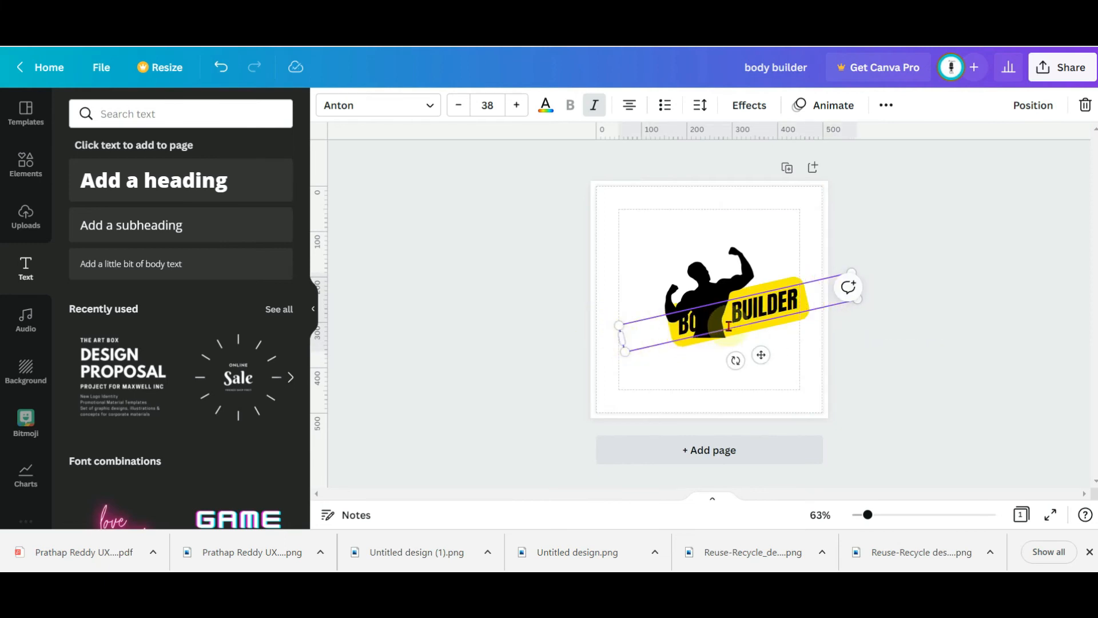
{"action": "left_click", "coordinate": [814, 331]}
Shrink the silhouette and fit it into the gap between the words BODY and BUILDER.
{"action": "left_click", "coordinate": [773, 329]}
{"action": "left_click_drag", "start_coordinate": [769, 311], "coordinate": [717, 332]}
{"action": "left_click", "coordinate": [719, 302]}
{"action": "left_click", "coordinate": [883, 334]}
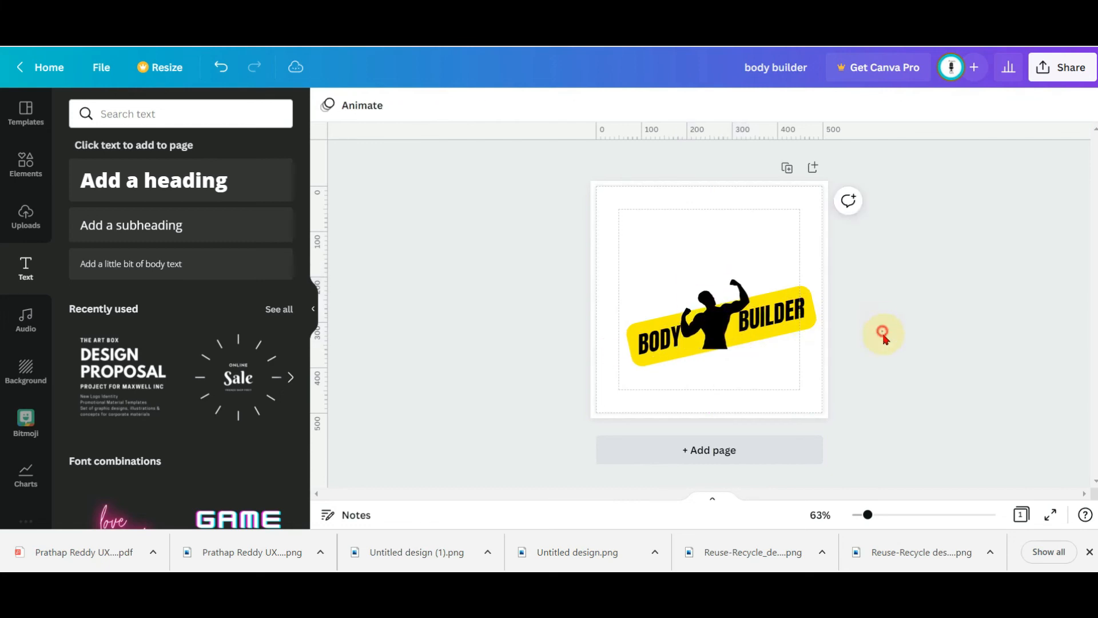
Select the silhouette and banner together and move them up to the middle of the page.
{"action": "left_click_drag", "start_coordinate": [637, 281], "coordinate": [824, 369]}
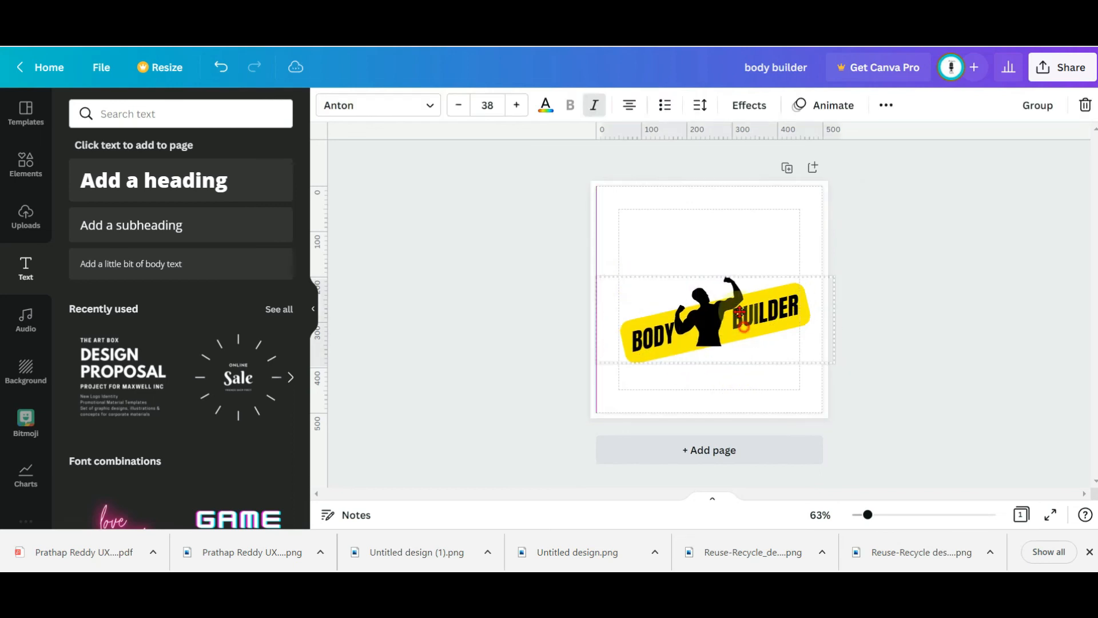
{"action": "left_click", "coordinate": [907, 342]}
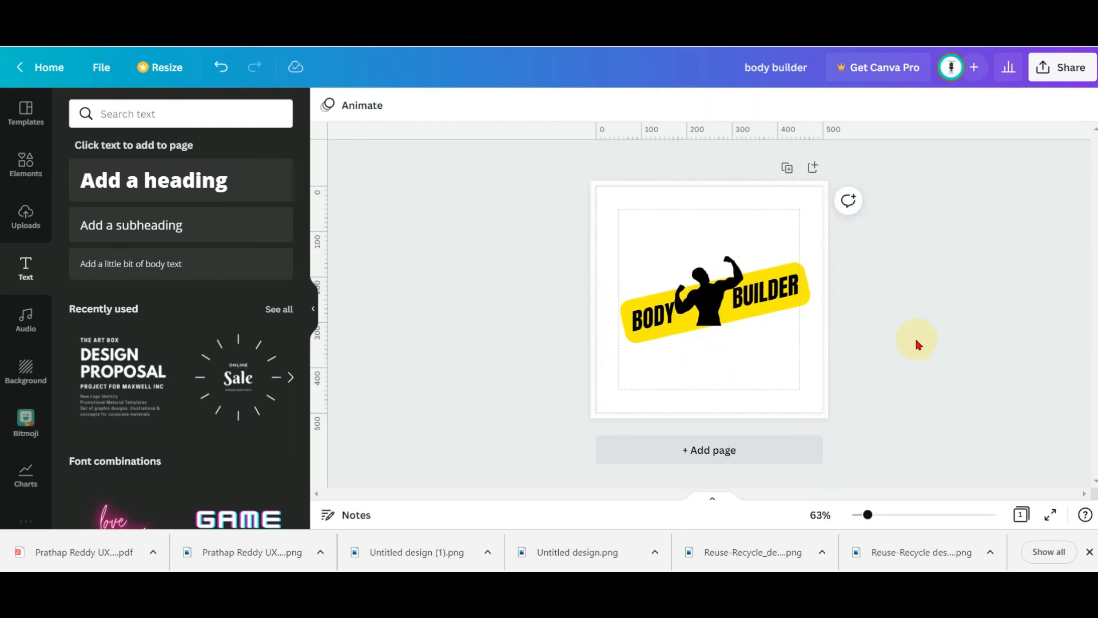
{"action": "left_click", "coordinate": [915, 342]}
Download the logo as a PNG and save it as "body builder" in the Downloads folder.
{"action": "left_click", "coordinate": [1064, 67]}
{"action": "left_click", "coordinate": [858, 414]}
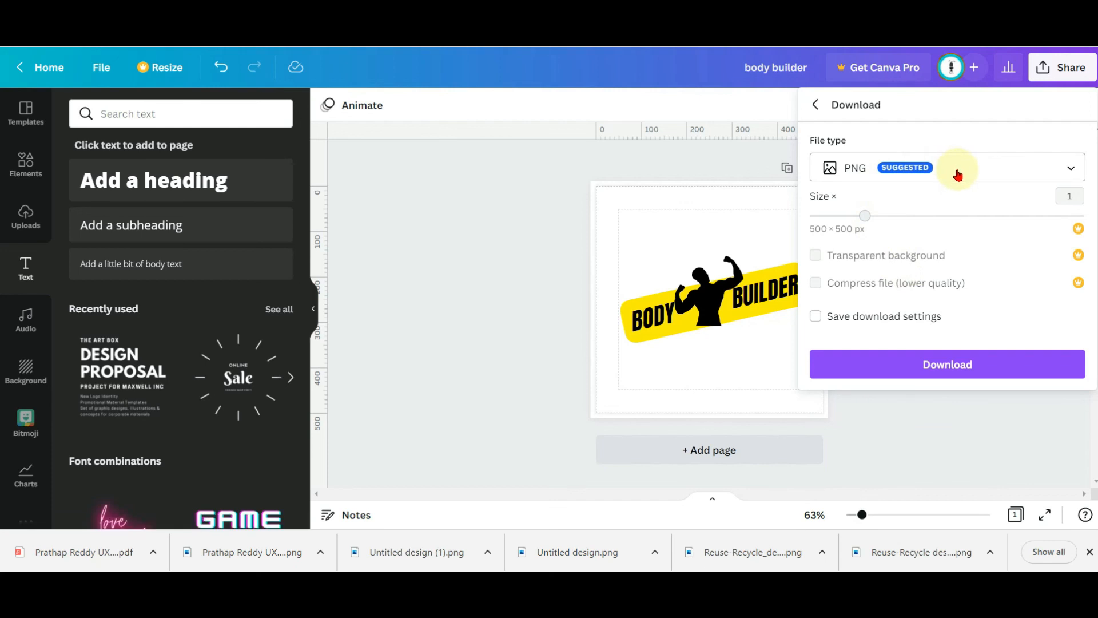
{"action": "left_click", "coordinate": [952, 363]}
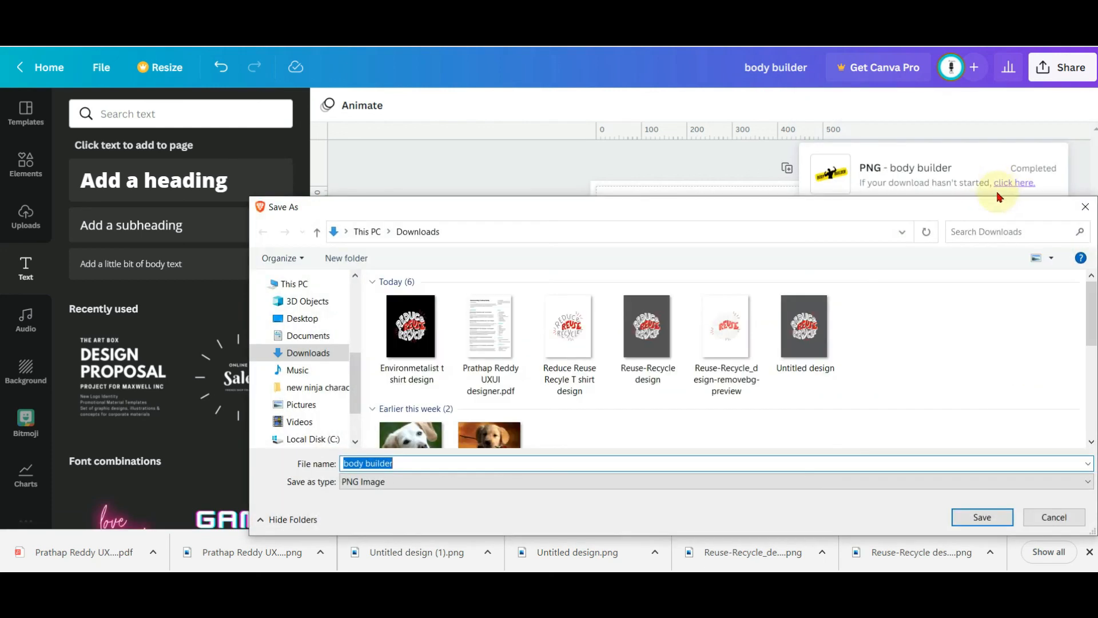
{"action": "key", "text": "Return"}
Open remove.bg in a new browser tab and upload the "body builder" image from Downloads.
{"action": "key", "text": "ctrl+t"}
{"action": "type", "text": "remo"}
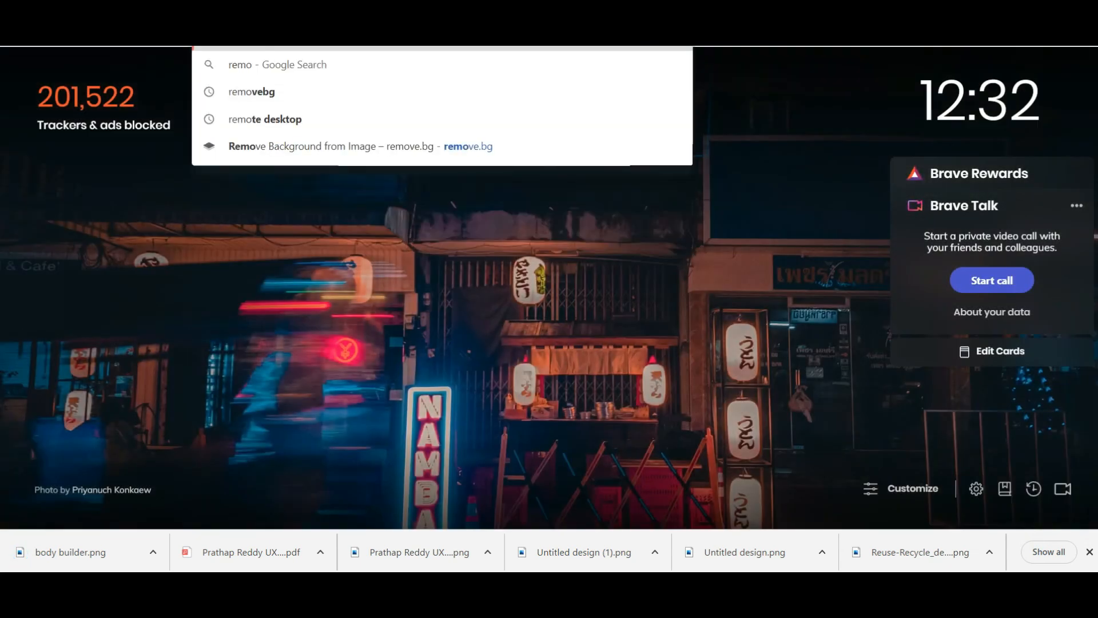
{"action": "type", "text": "ve"}
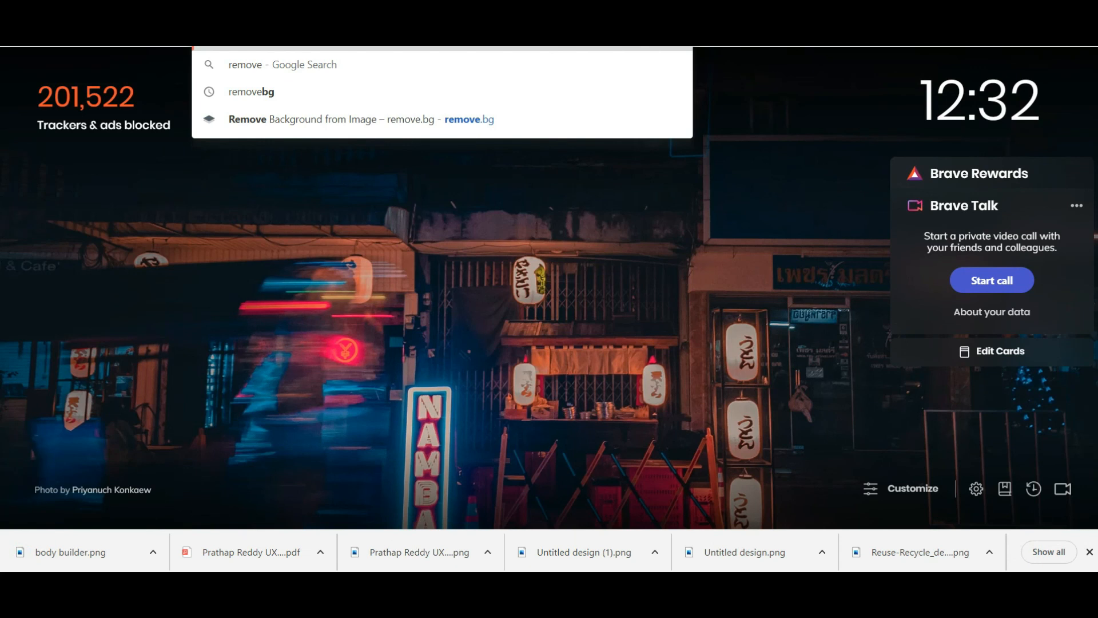
{"action": "key", "text": "Return"}
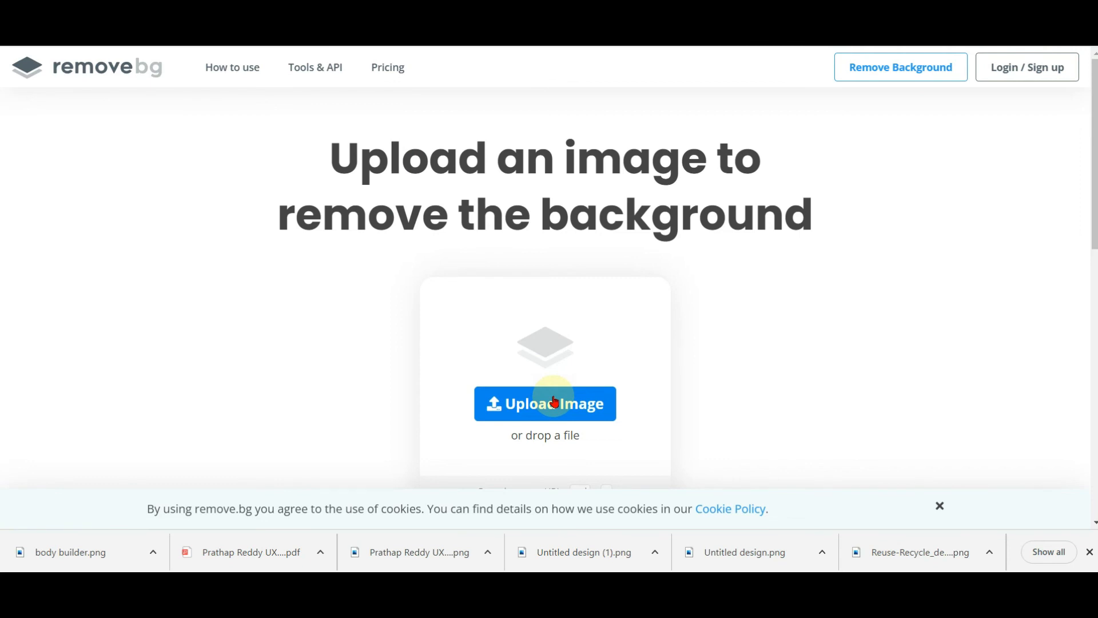
{"action": "left_click", "coordinate": [555, 402]}
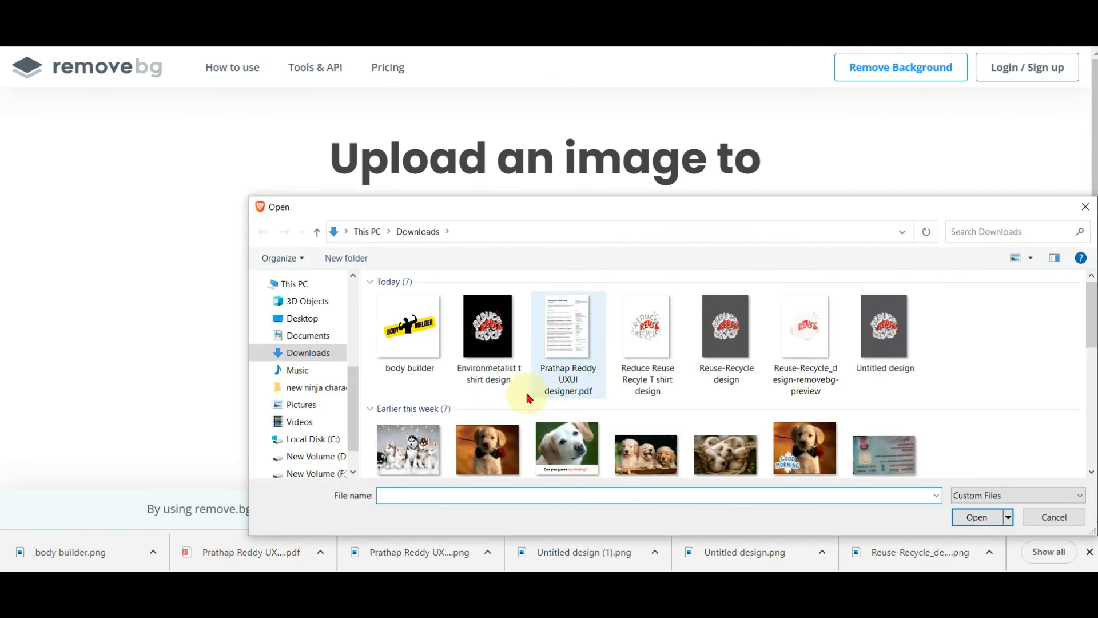
{"action": "left_click", "coordinate": [410, 349]}
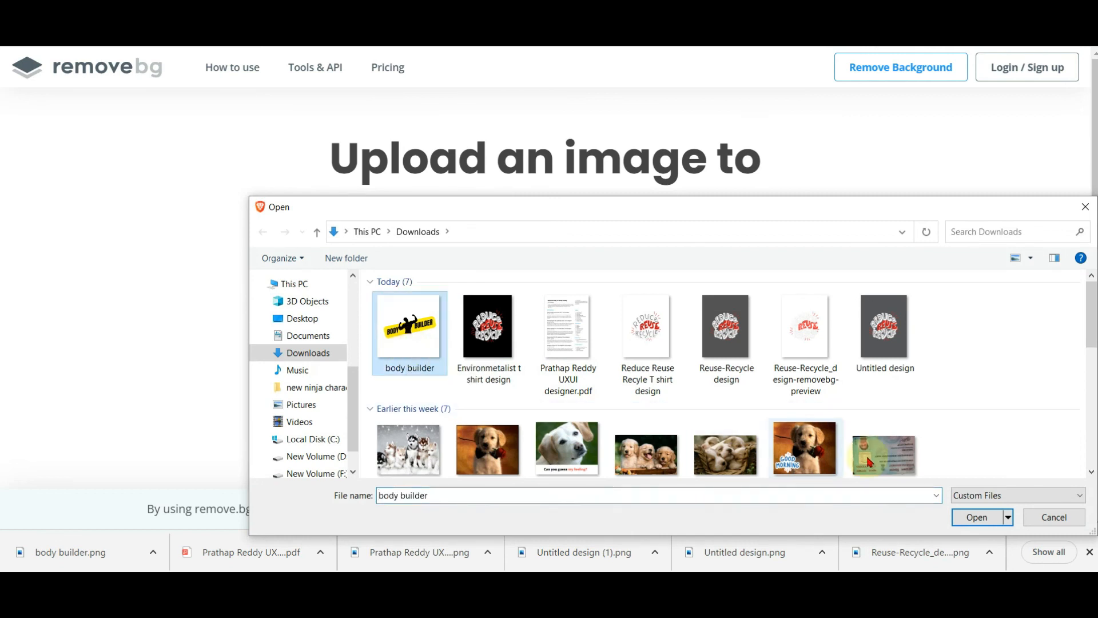
{"action": "left_click", "coordinate": [977, 518]}
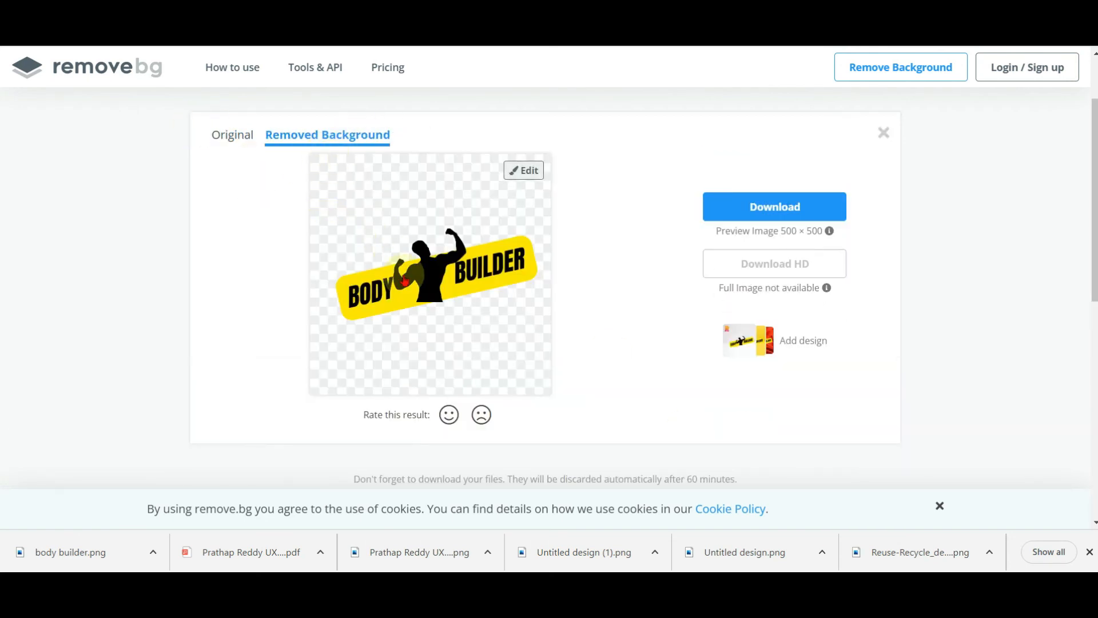
Save the background-free logo as body_builder-removebg-preview in Downloads, and return to the Canva design.
{"action": "left_click", "coordinate": [775, 215]}
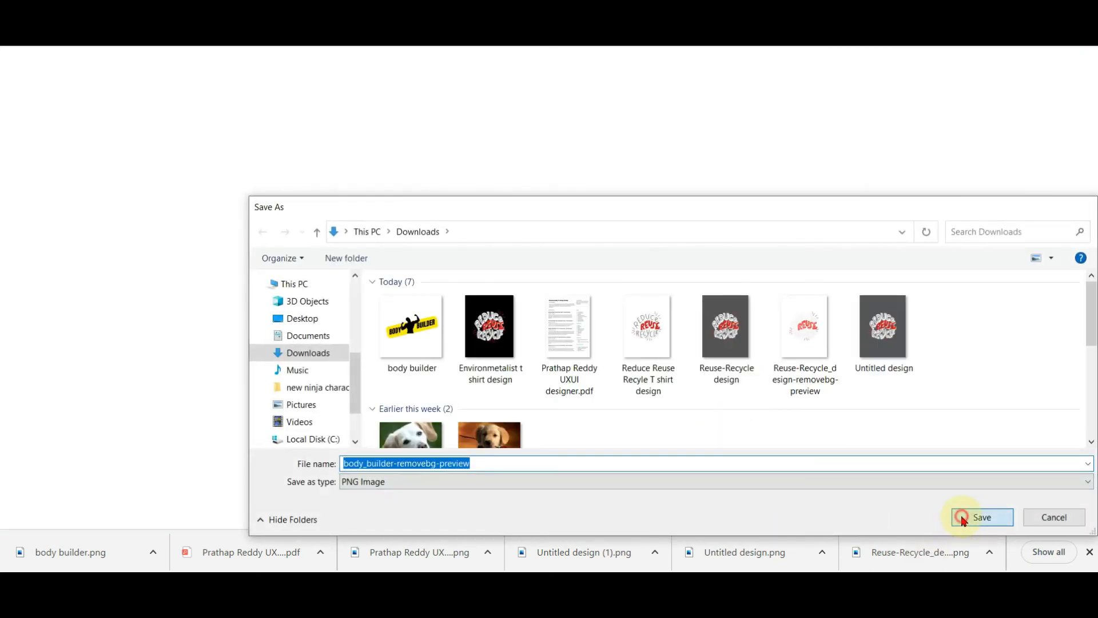
{"action": "left_click", "coordinate": [963, 516]}
{"action": "left_click", "coordinate": [474, 12]}
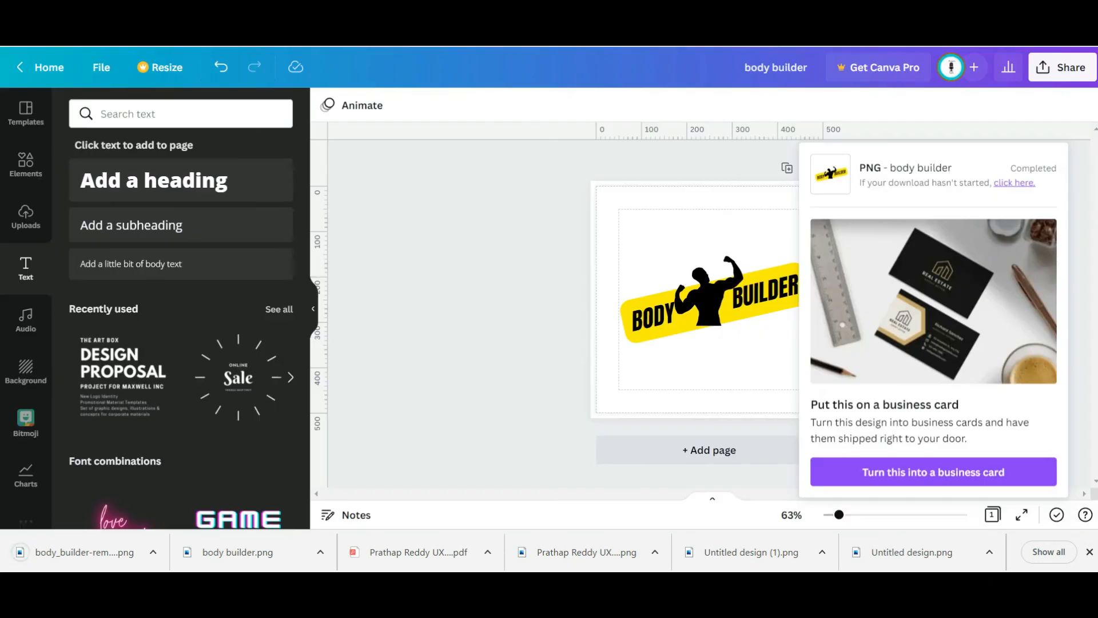
{"action": "left_click", "coordinate": [494, 320]}
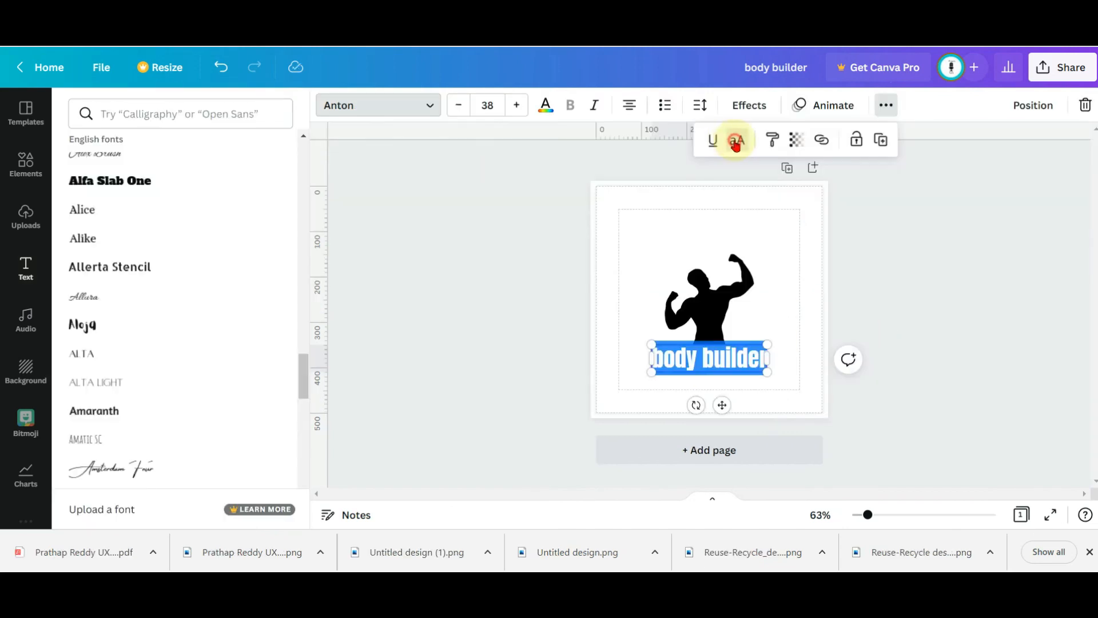
Change the selected "body builder" heading to all capital letters.
{"action": "left_click", "coordinate": [736, 143]}
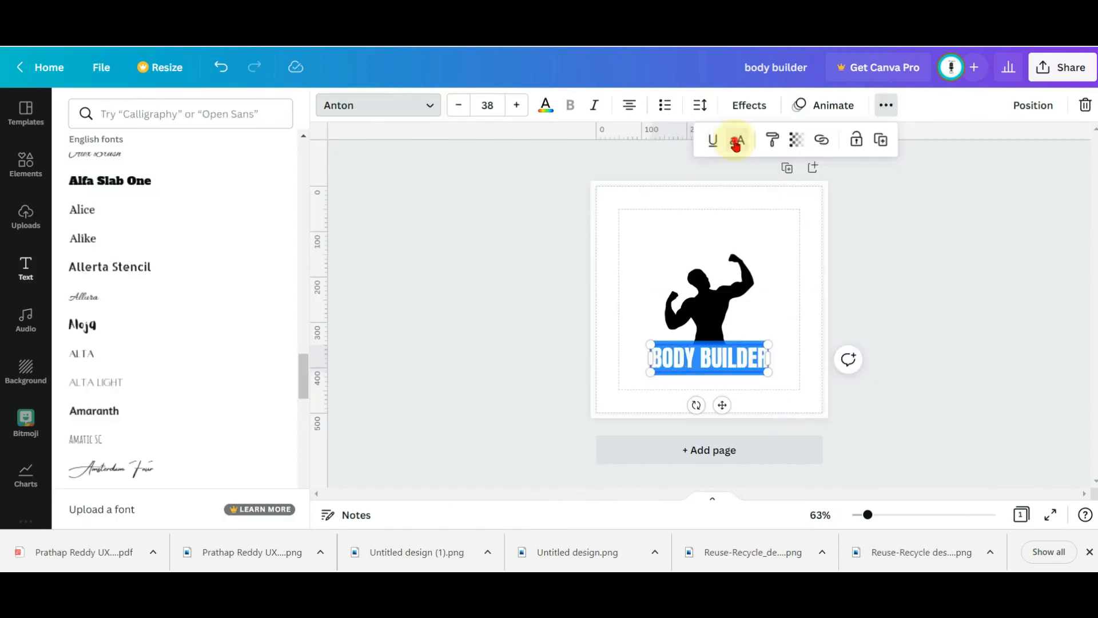